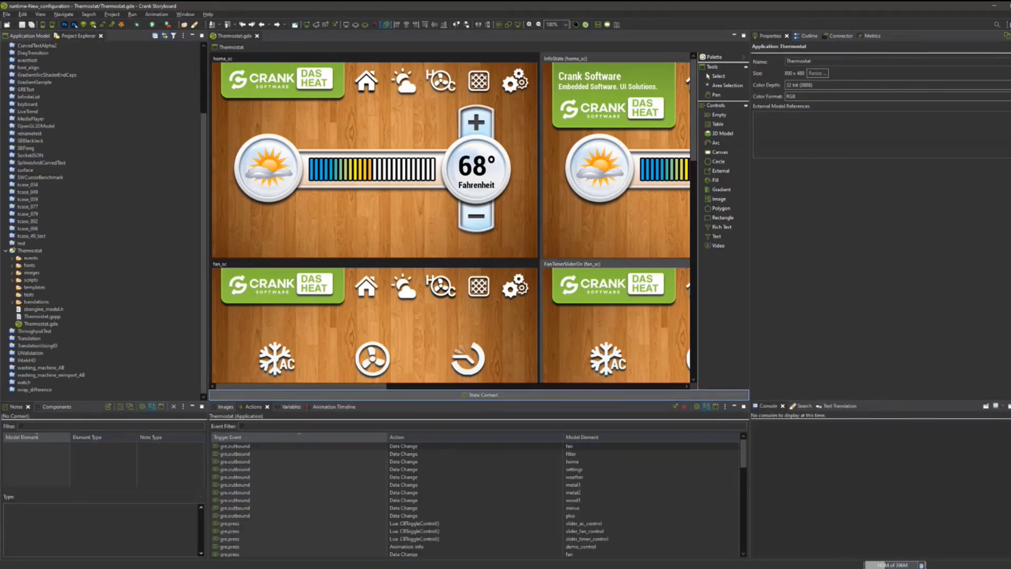
Switch to the Storyboard Validator perspective and start recording a new test named Test001.
click(515, 287)
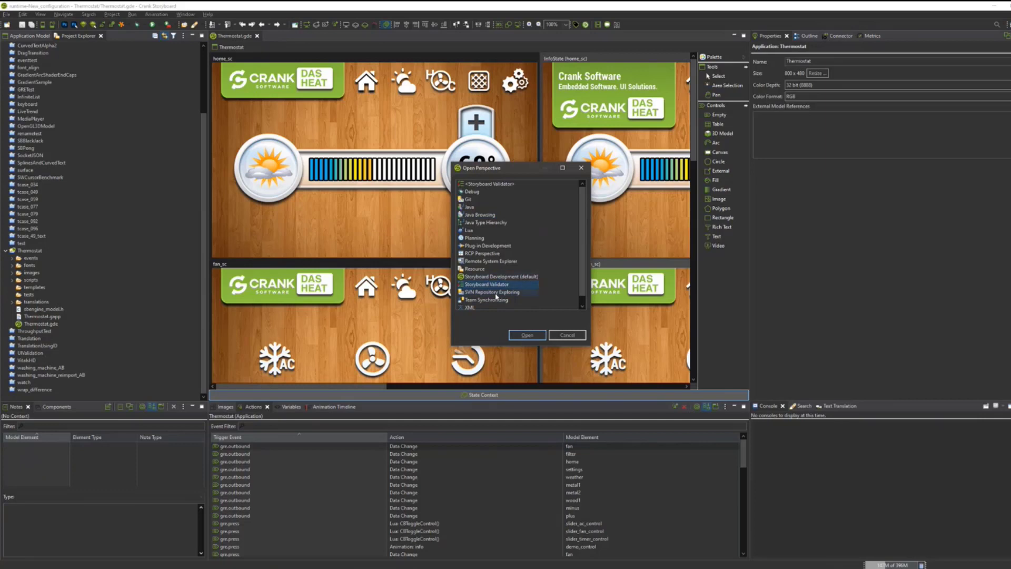
click(527, 335)
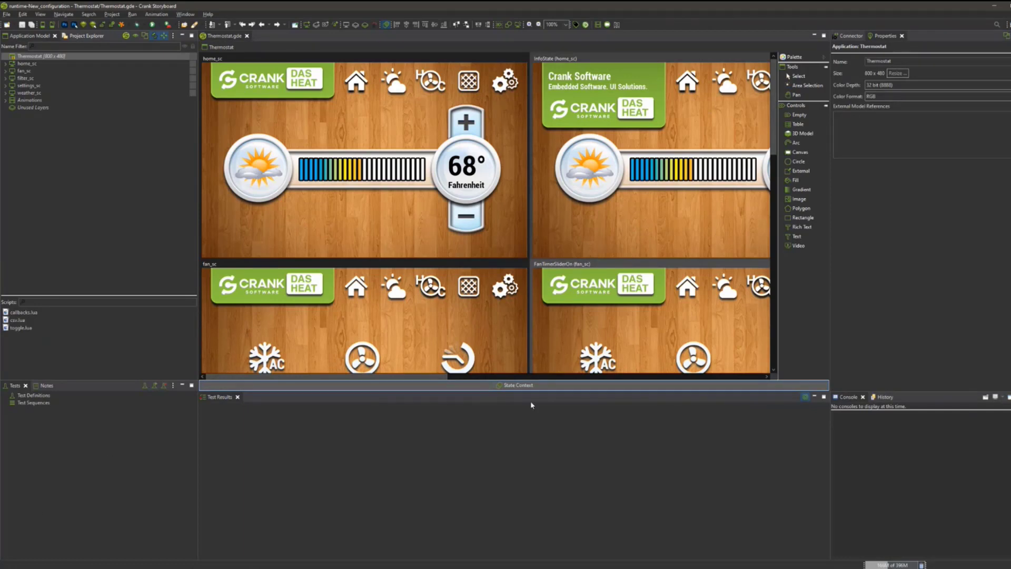
click(165, 385)
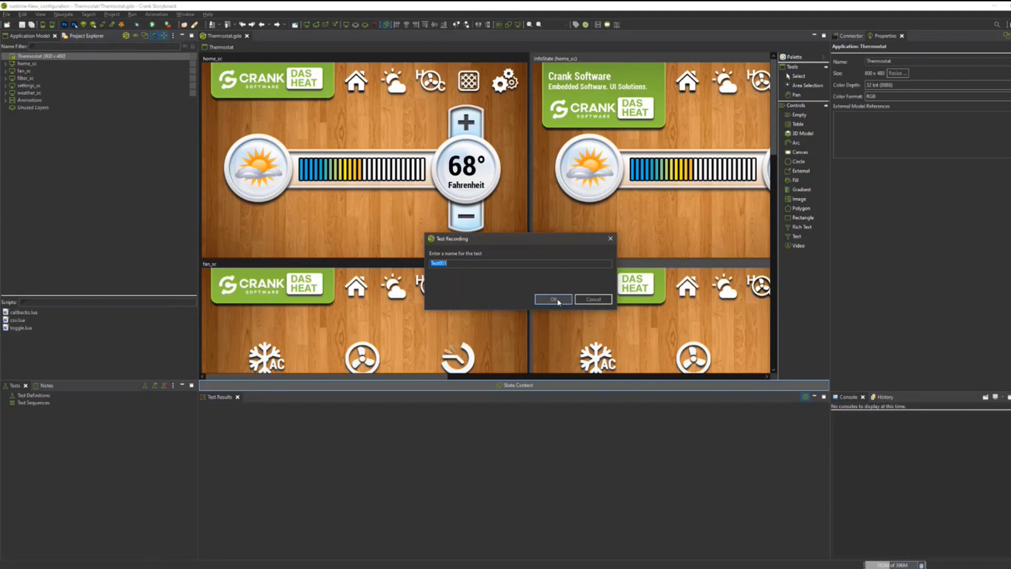
click(558, 301)
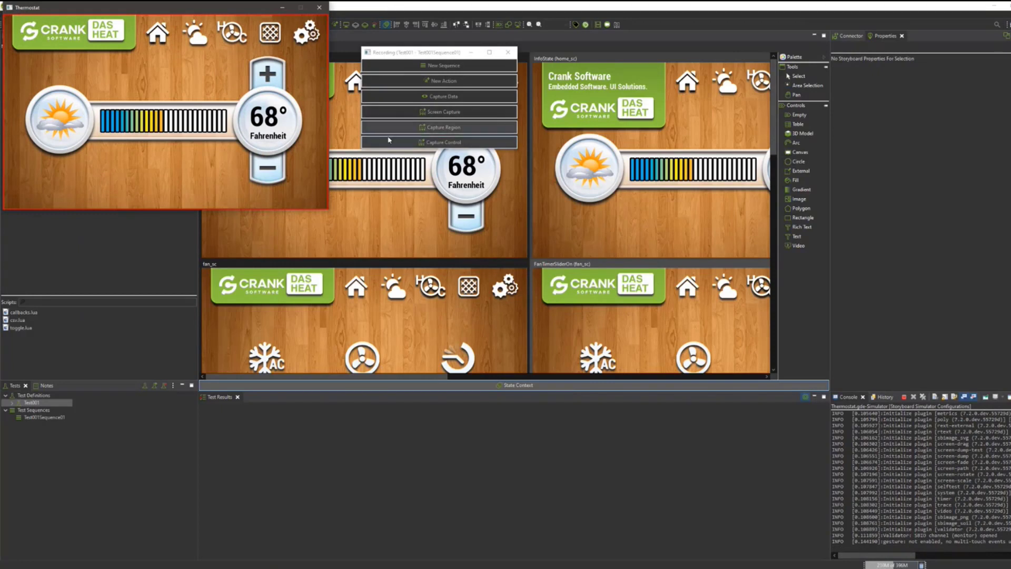
Raise the temperature to 71° in the running thermostat simulator, and open and close the Crank logo's info panel.
click(270, 74)
click(269, 74)
click(270, 75)
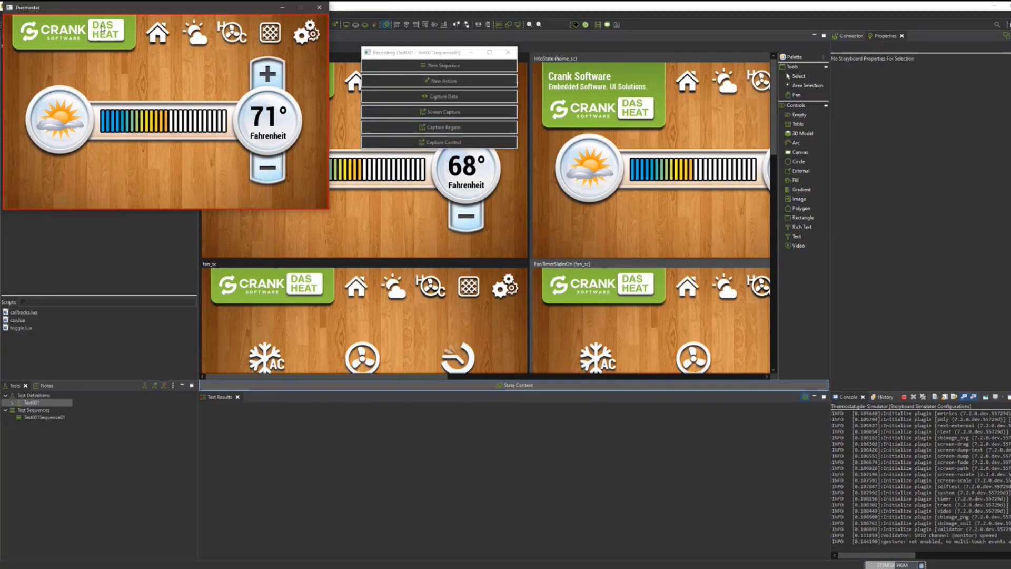
click(103, 37)
click(114, 67)
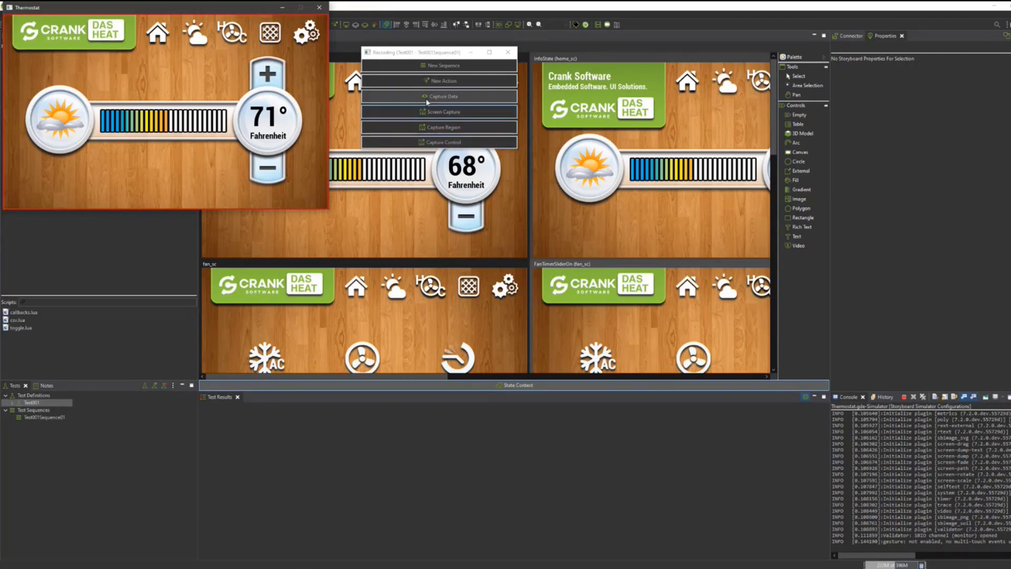
Capture reference images of the full screen, a region around the temperature dial with its plus and minus buttons, and the temperature bar control.
click(468, 115)
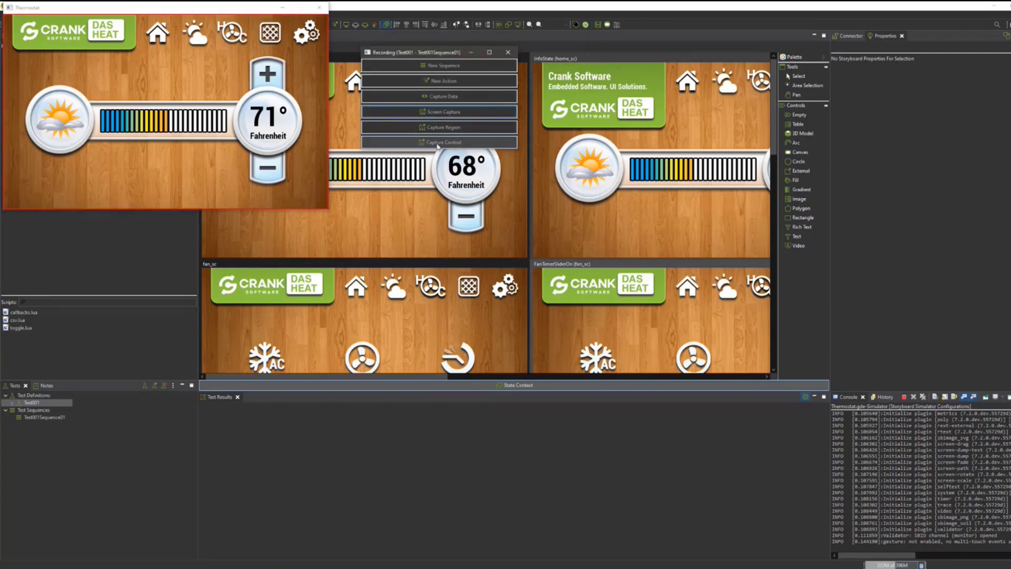
click(406, 127)
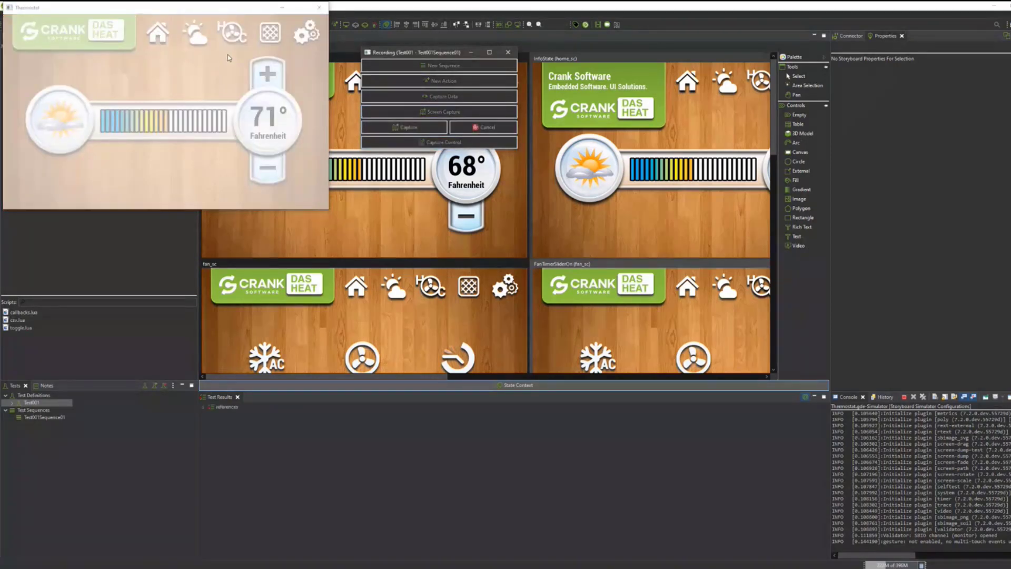
drag(228, 52, 309, 192)
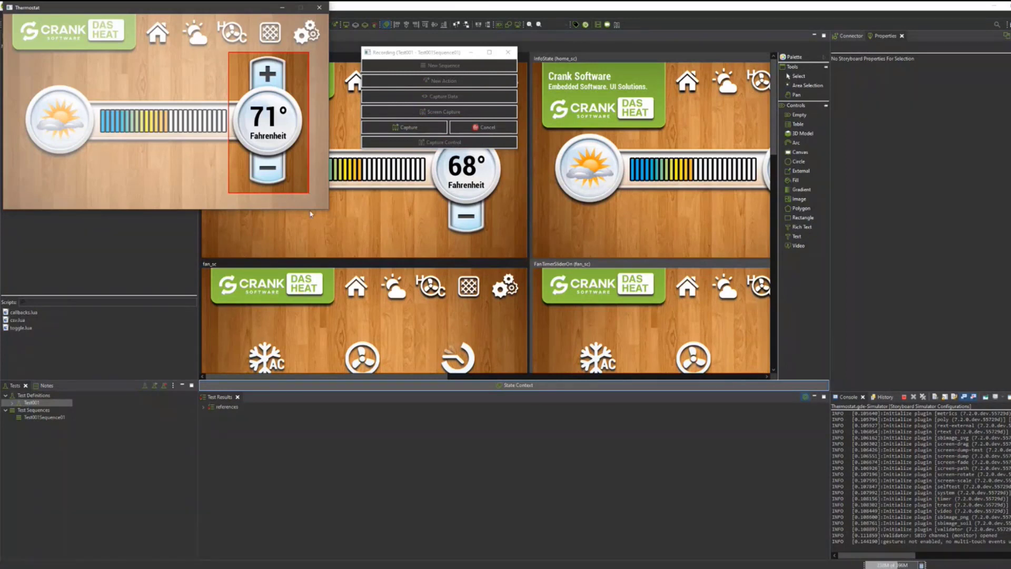
click(431, 130)
click(443, 143)
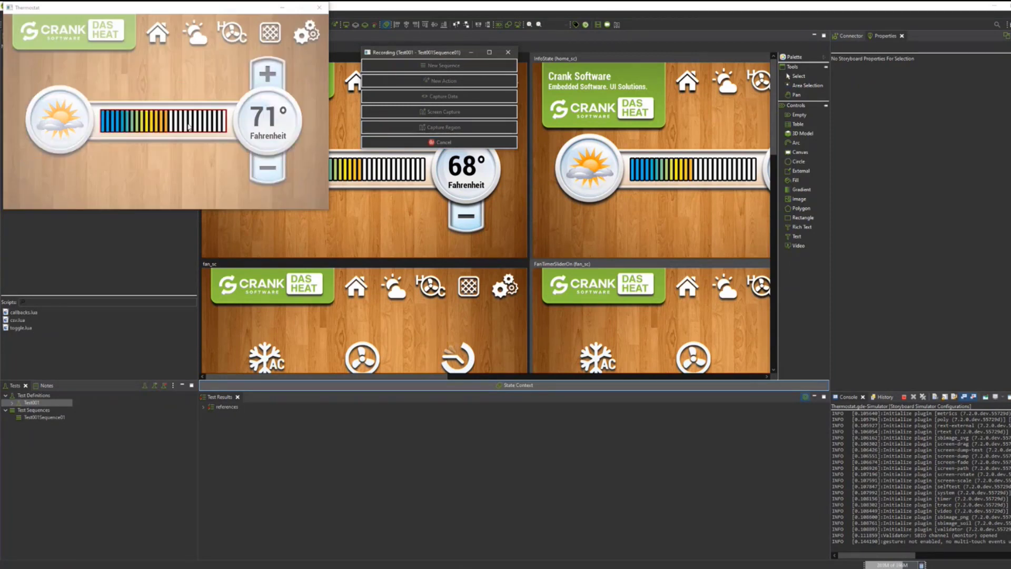
click(80, 98)
Start a data capture and add the grd_x and grd_y variables of demo_control in home_sc's main_nav_layer.
click(502, 99)
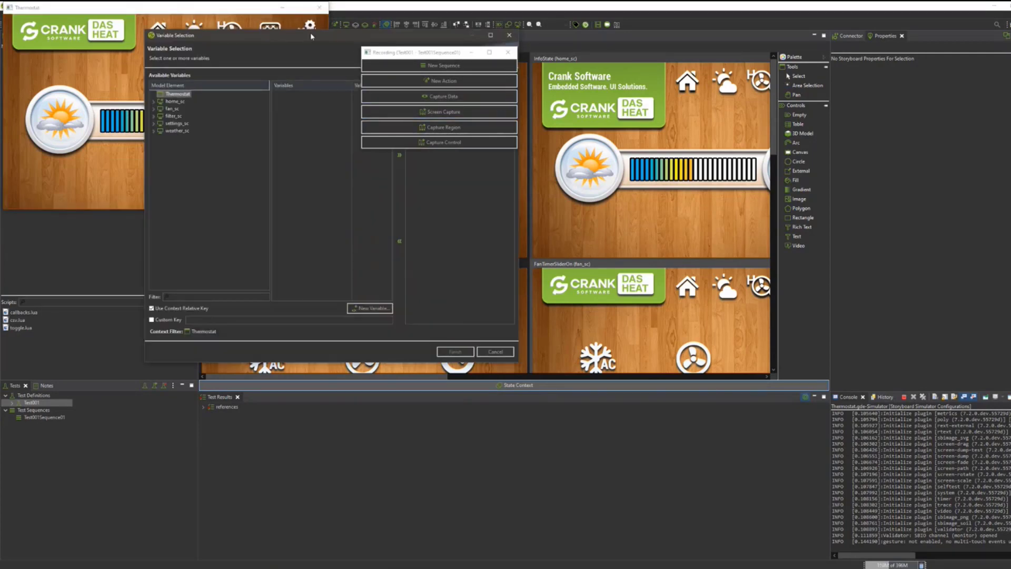
drag(312, 38, 710, 82)
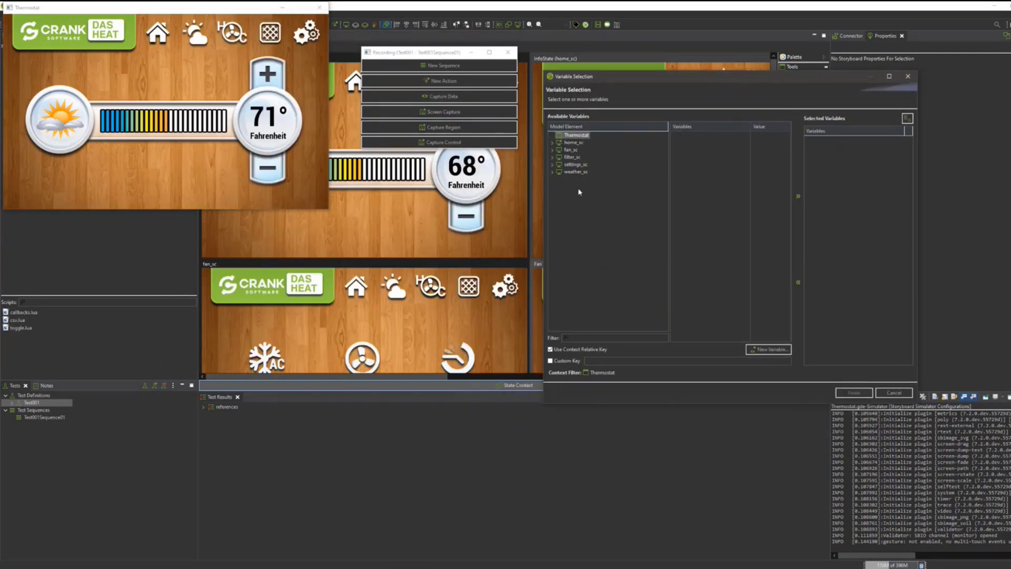
click(553, 143)
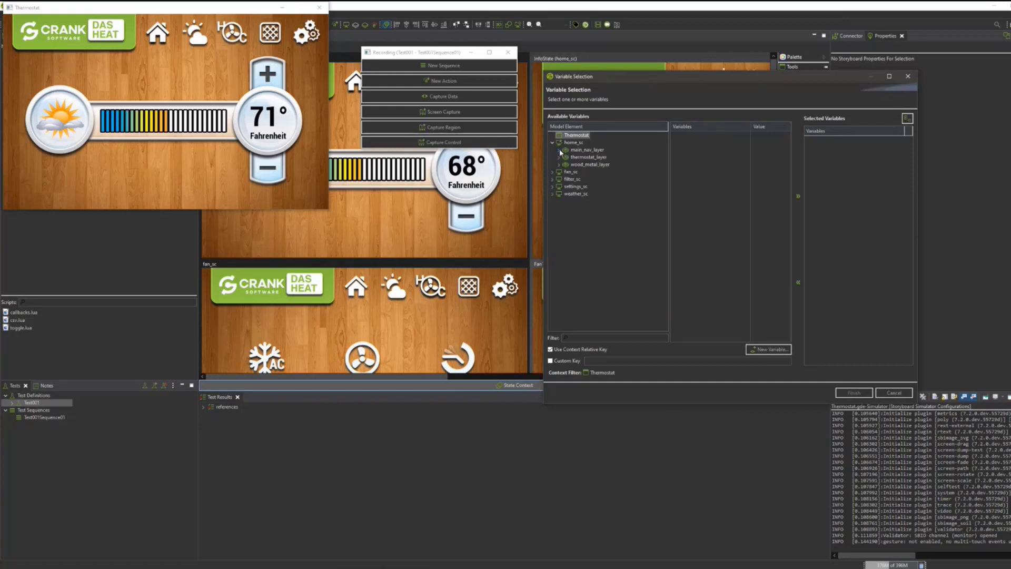
click(559, 157)
click(592, 165)
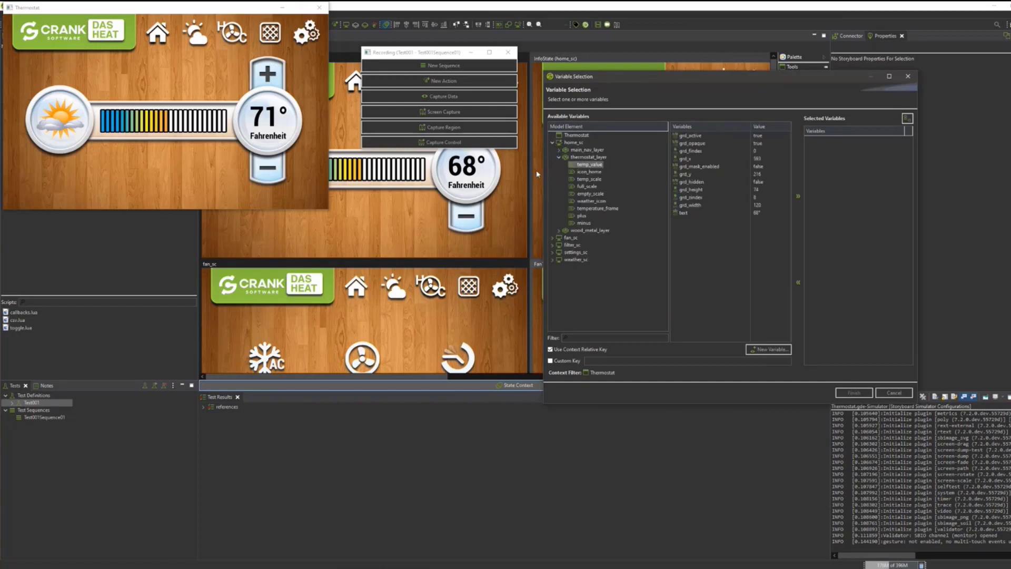
click(559, 150)
click(591, 164)
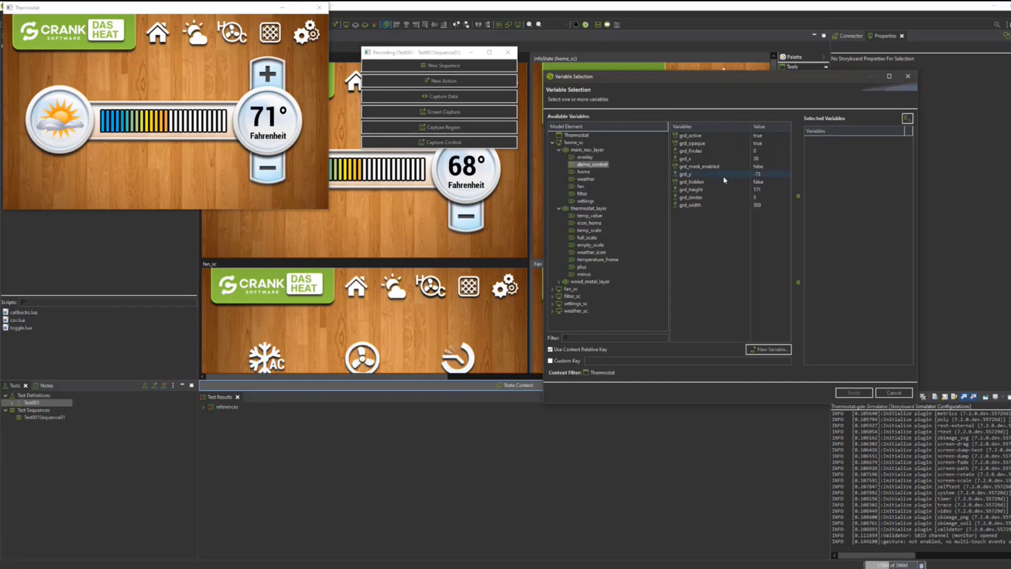
double_click(719, 158)
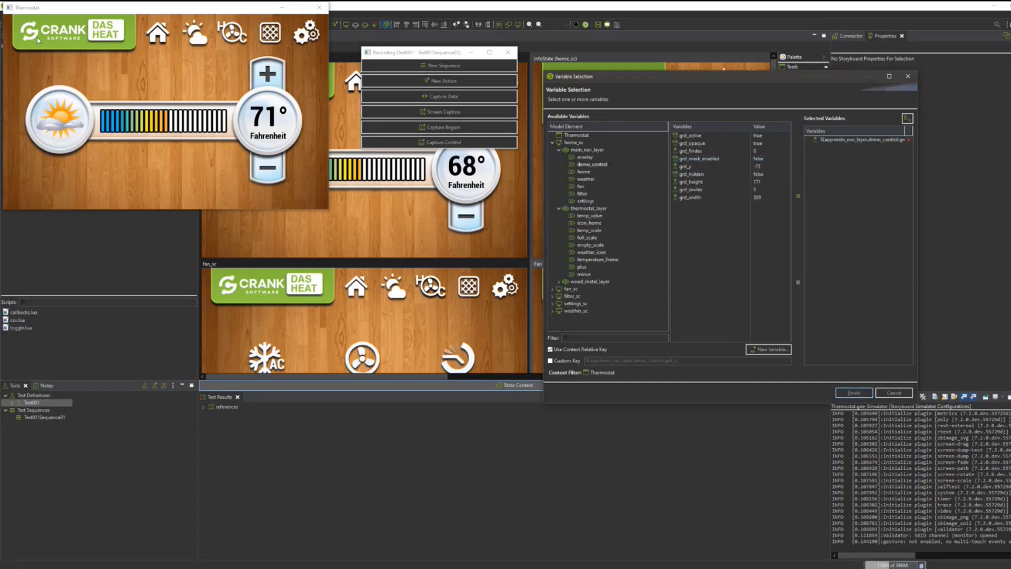
double_click(683, 166)
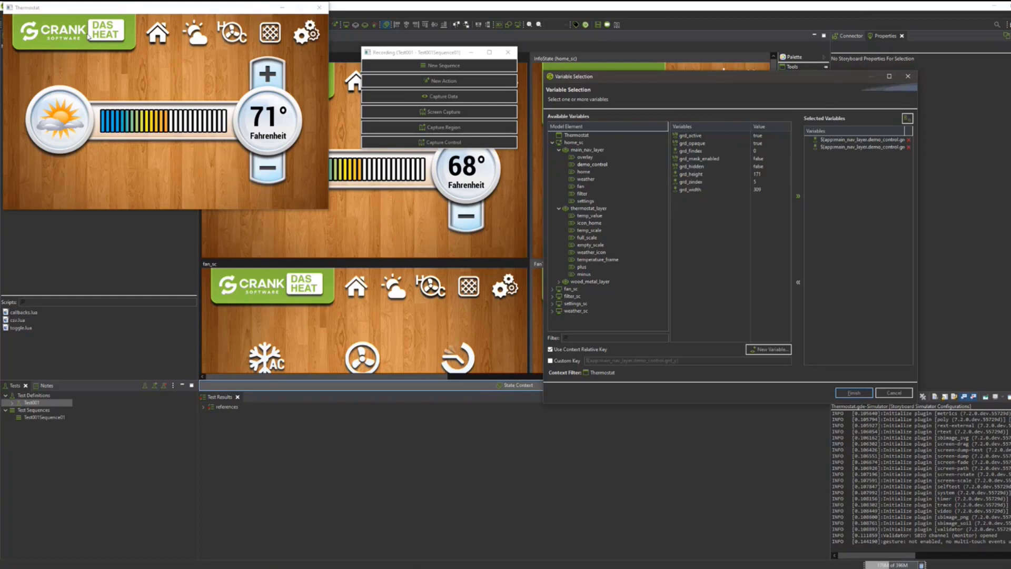
Add the overlay control's grd_hidden variable to the selection and complete the data capture.
click(722, 165)
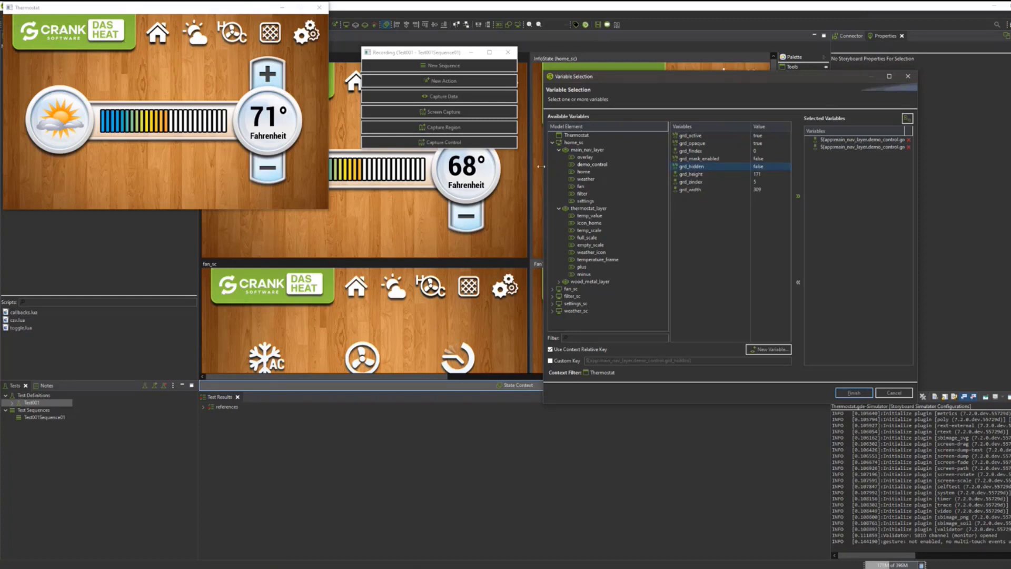
click(584, 158)
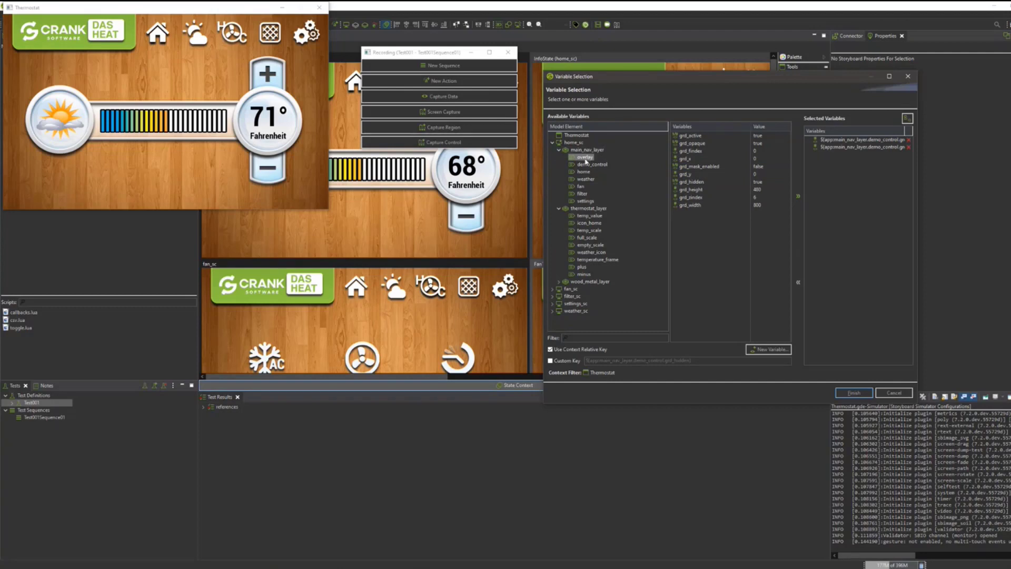
drag(695, 182, 876, 148)
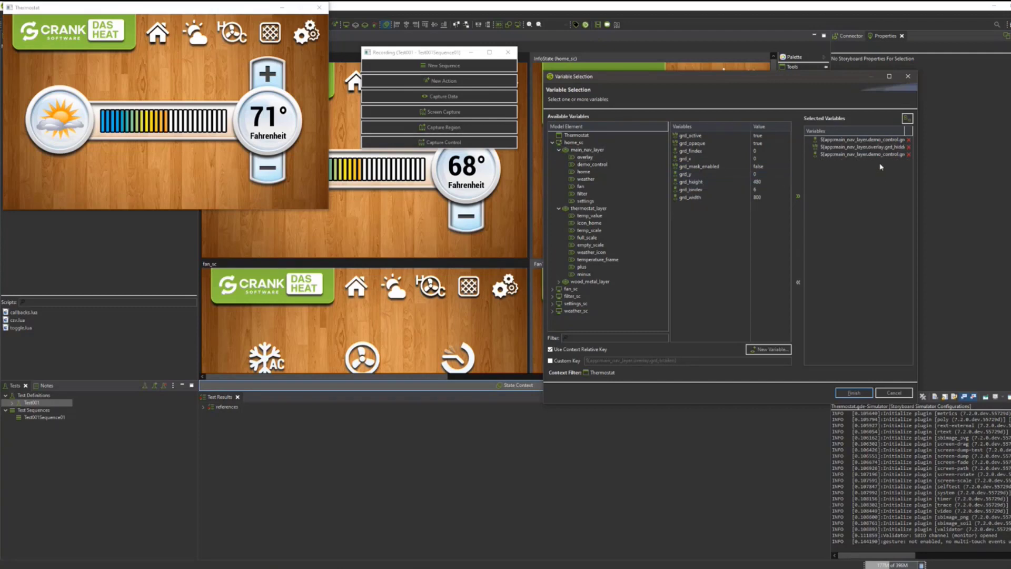
click(866, 396)
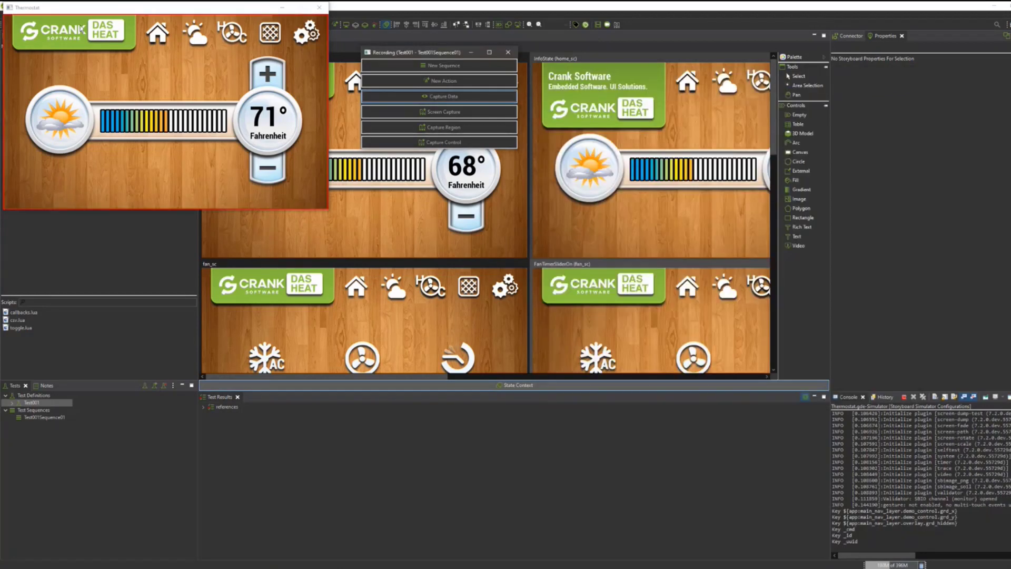
With the info panel open, capture data for the overlay's grd_hidden and demo_control's grd_y and grd_x in main_nav_layer.
click(443, 96)
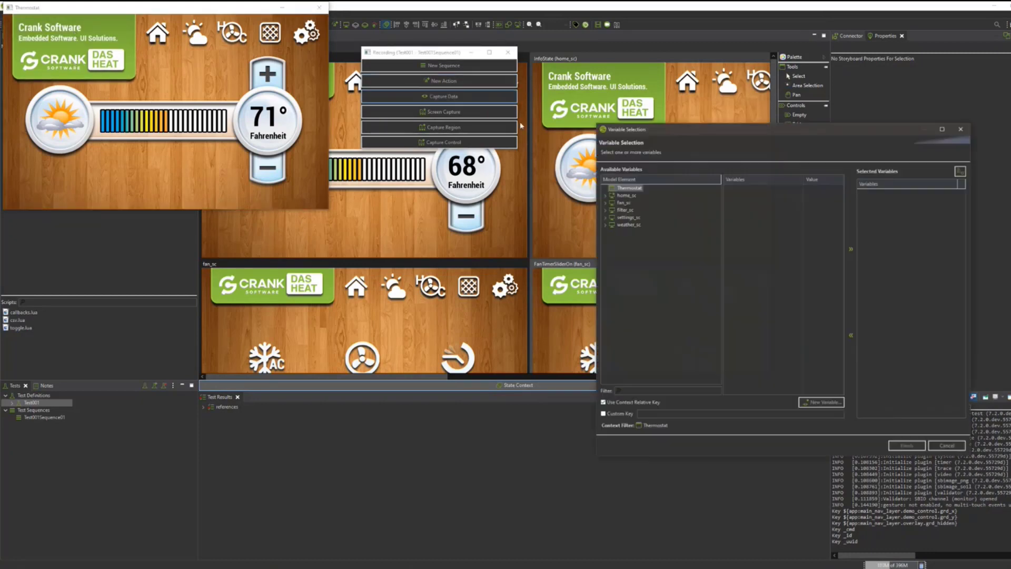
click(605, 195)
click(612, 203)
click(639, 211)
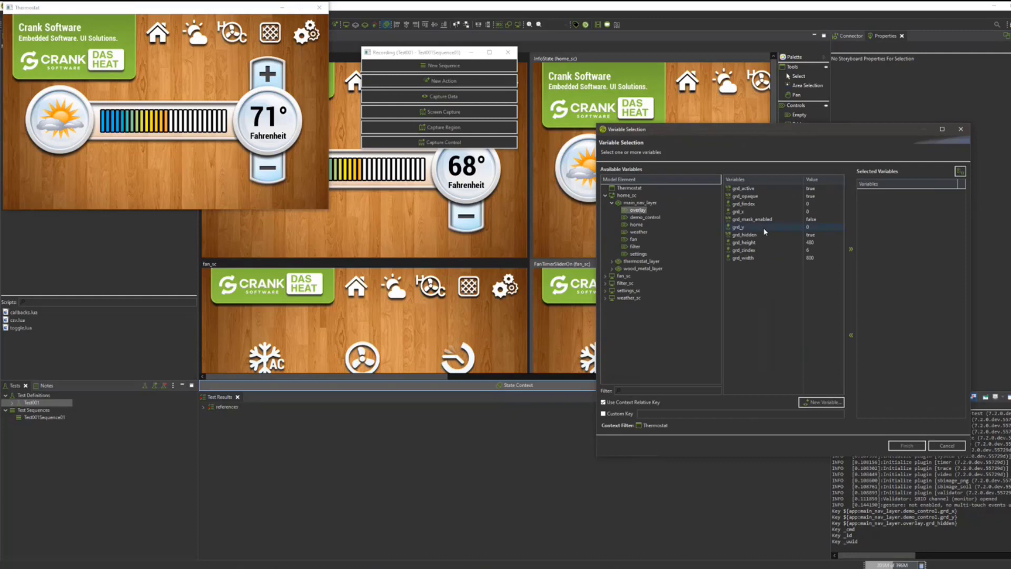
double_click(760, 236)
click(654, 218)
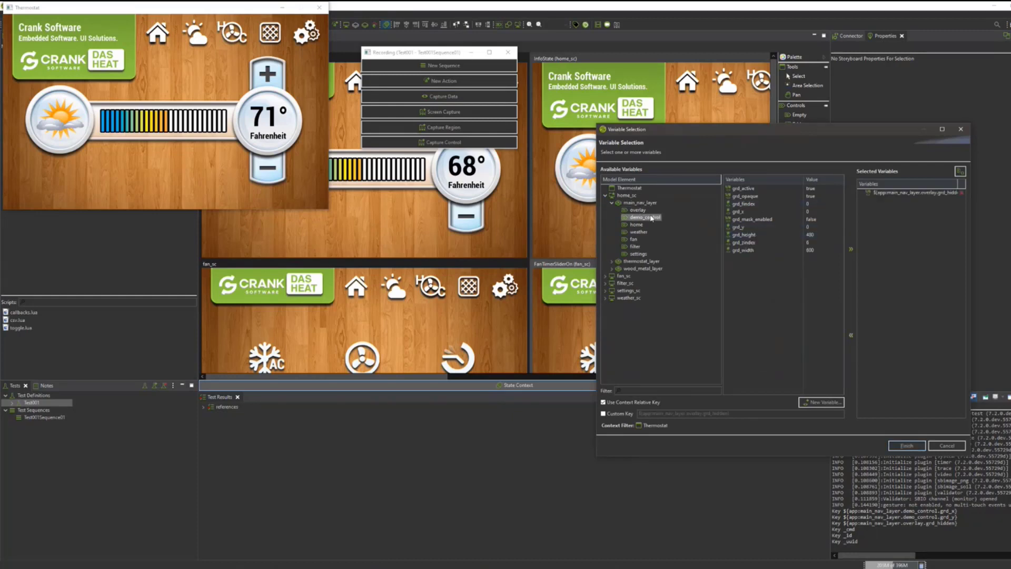
double_click(760, 227)
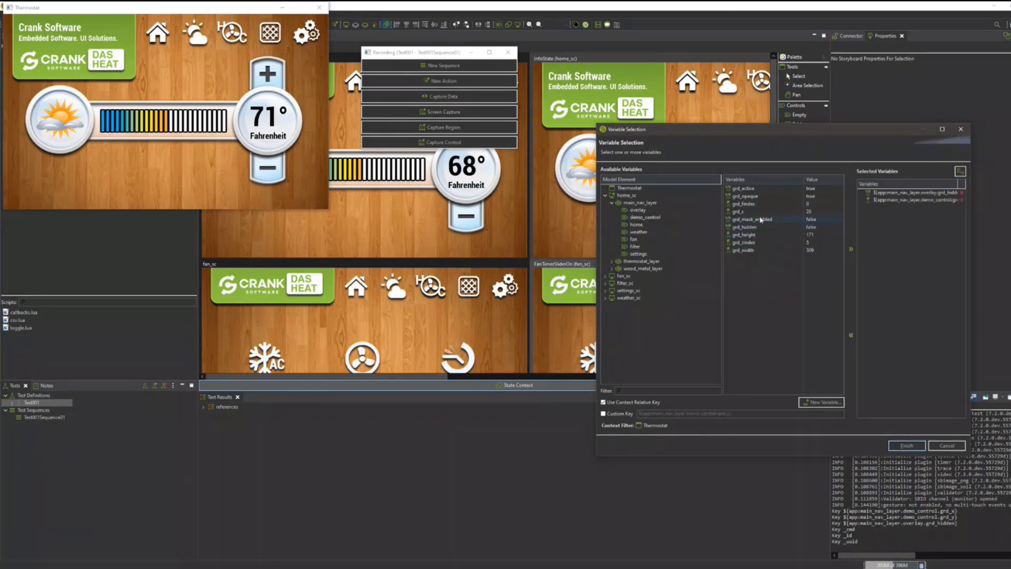
double_click(748, 211)
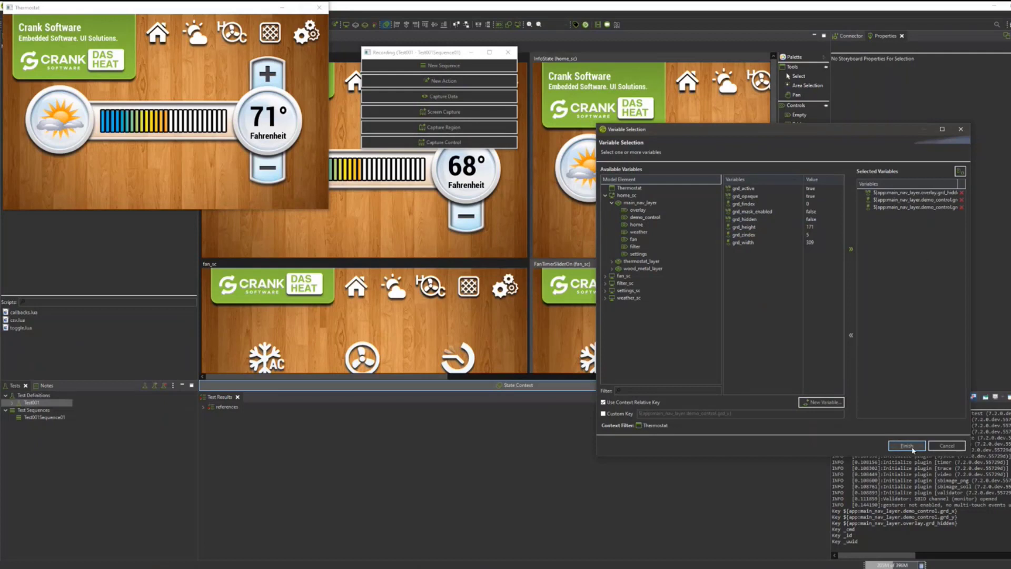
click(906, 445)
Collapse the thermostat's info panel and close the simulator to end the test recording.
click(215, 84)
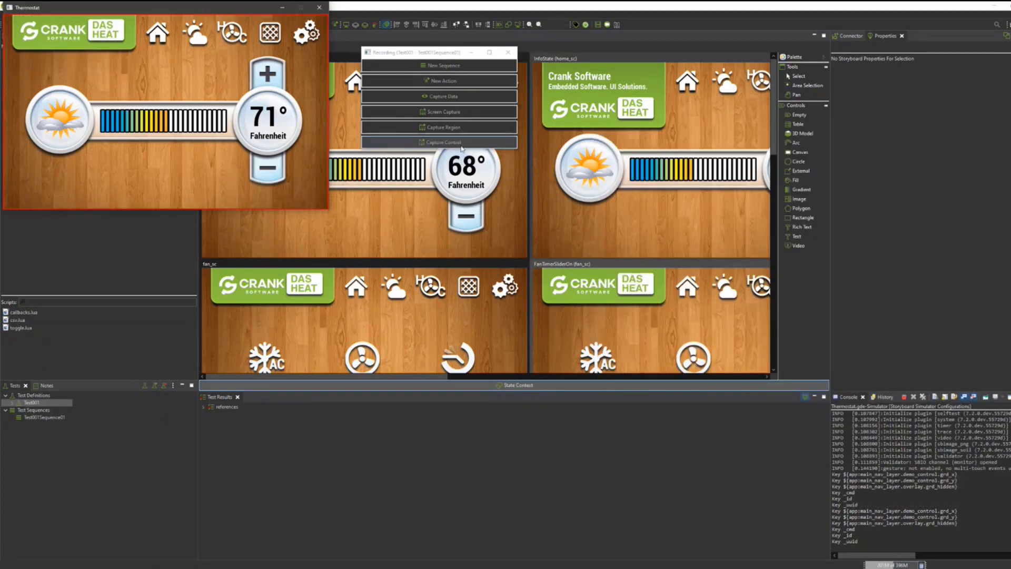
click(319, 7)
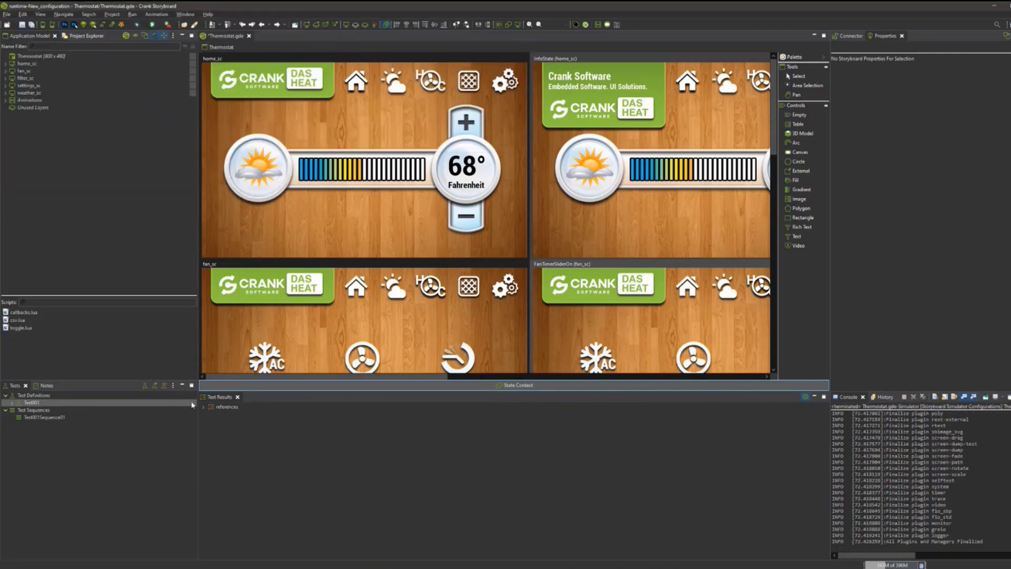
Run the recorded test Test001, saving Thermostat.gde for the playback.
click(156, 387)
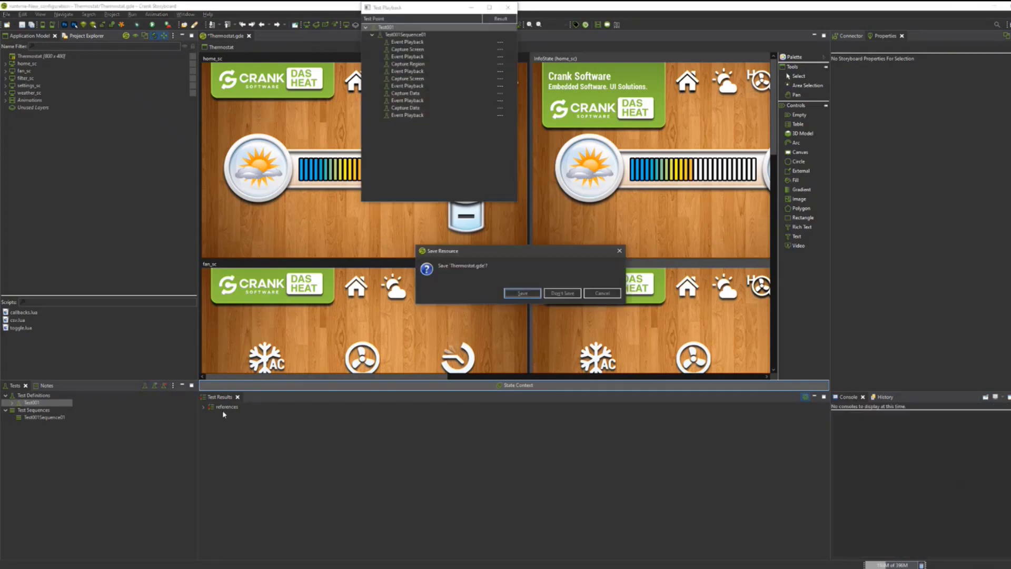
click(513, 296)
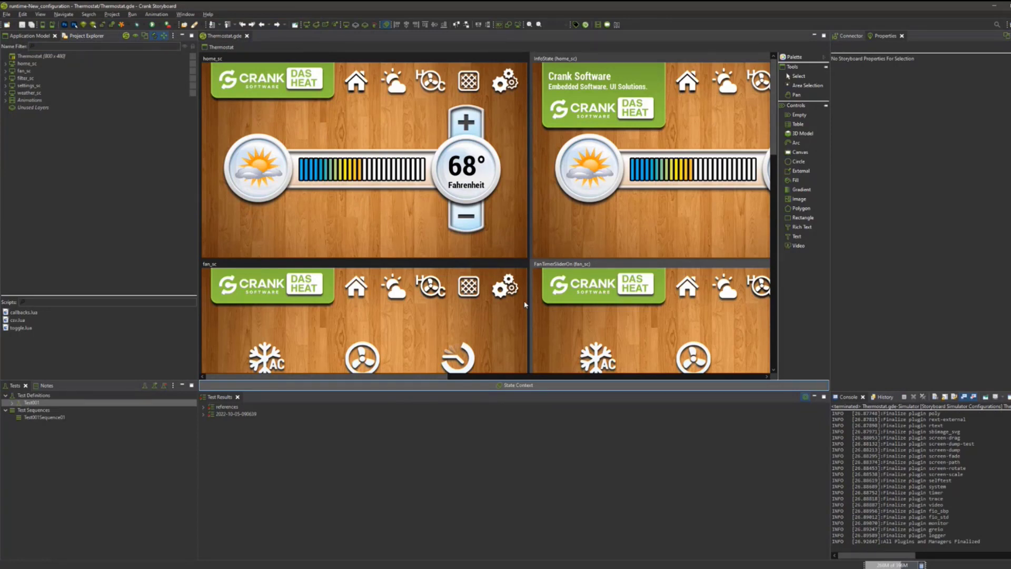
Examine the 2022-10-05 test run's results for each screen, region and data capture point, and close the report.
double_click(232, 414)
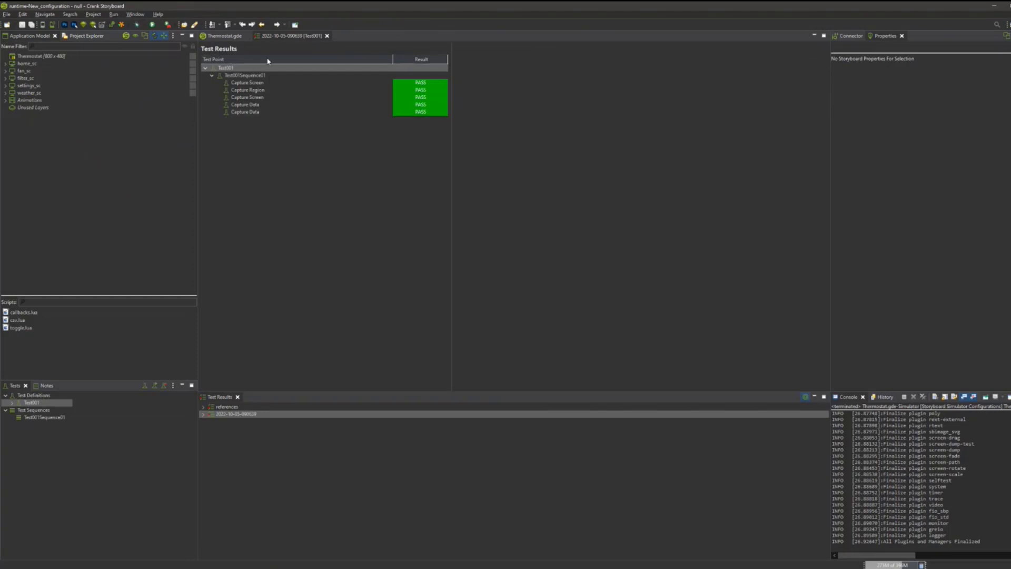
key(Down)
key(Down)
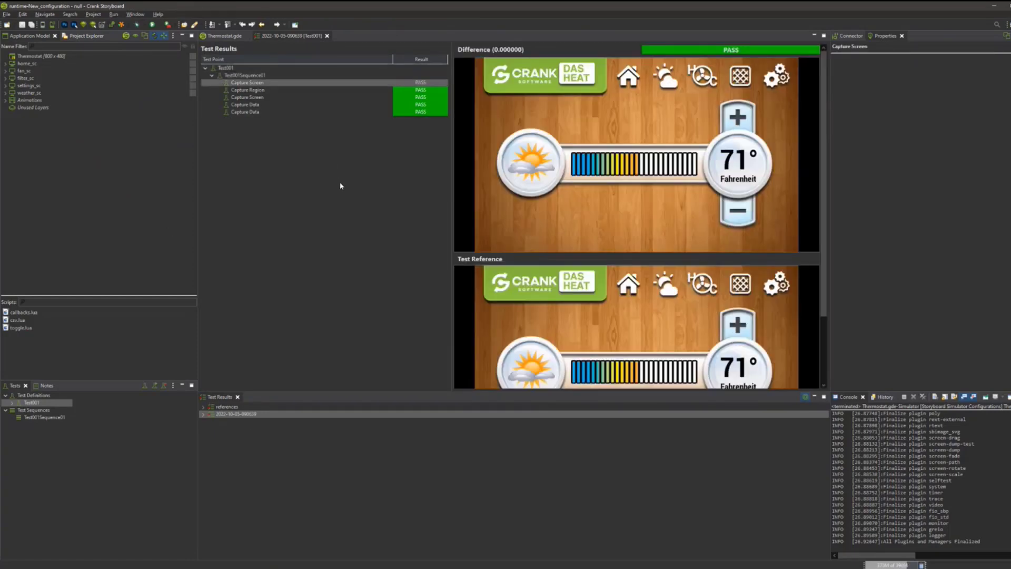
key(Down)
key(Down)
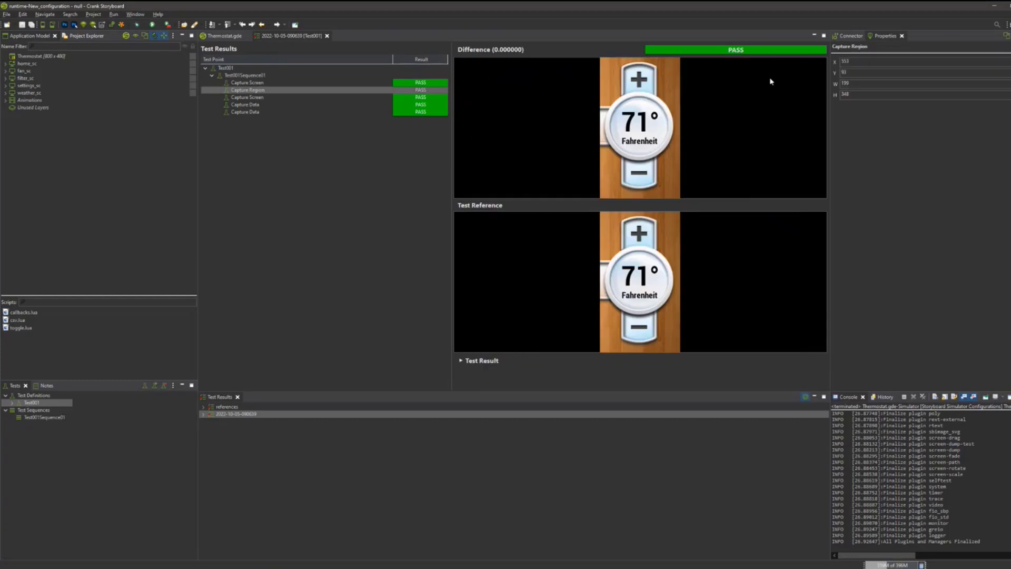
key(Down)
key(Down)
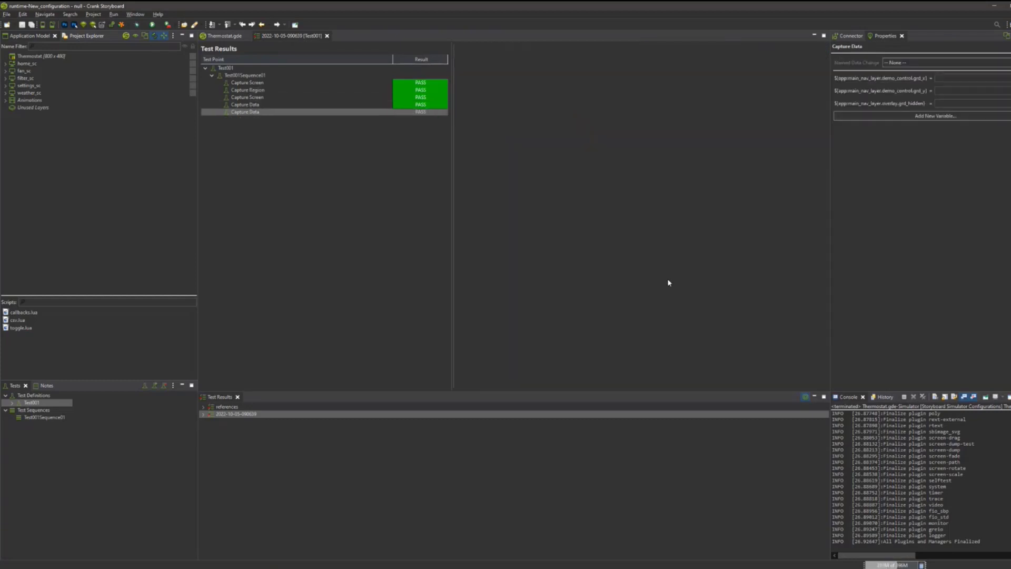
key(Up)
key(Up)
key(Up)
key(Up)
key(Up)
key(Up)
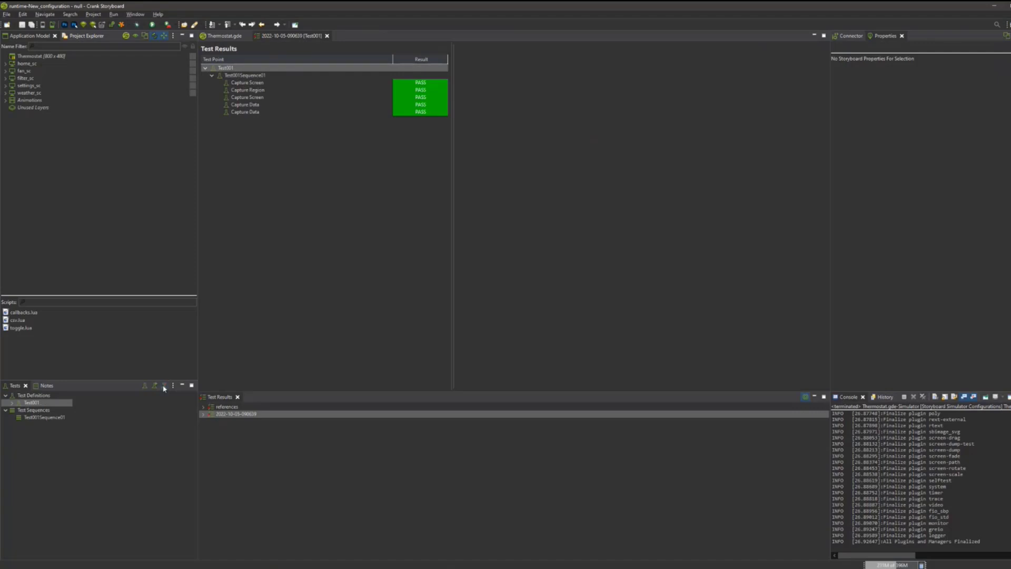
click(327, 36)
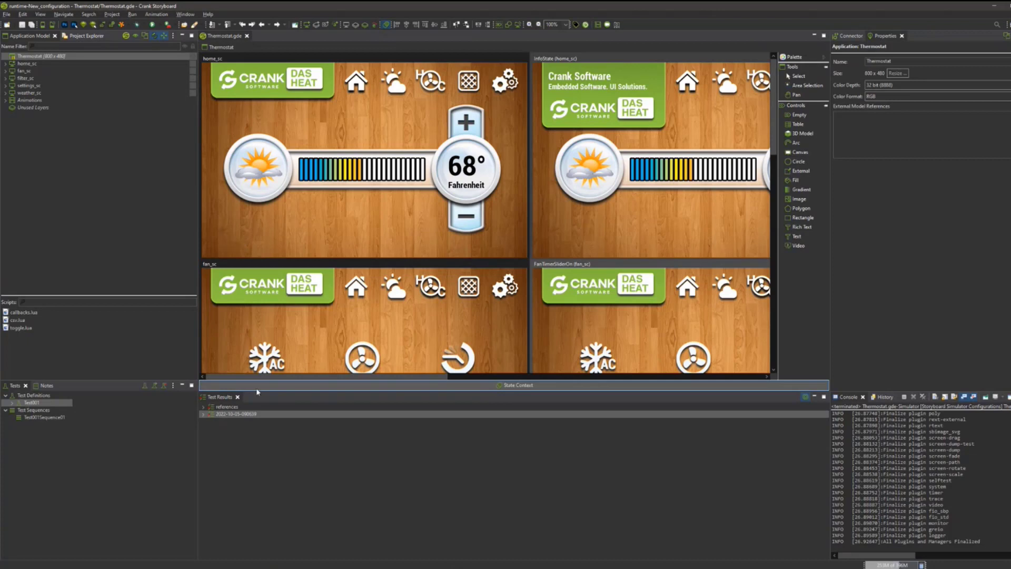
Play back Test001 again and open the results of the new run.
click(154, 386)
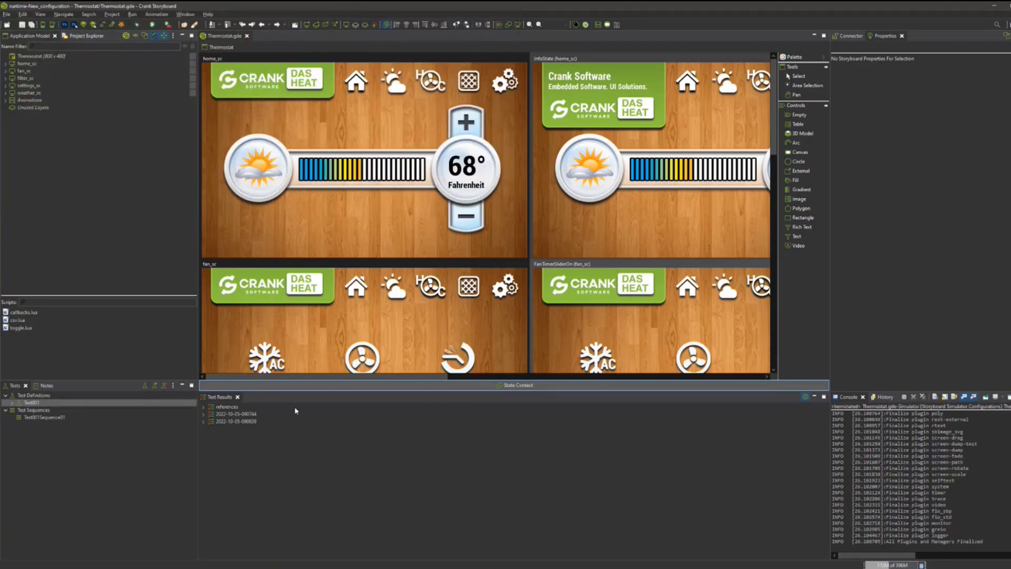
double_click(254, 415)
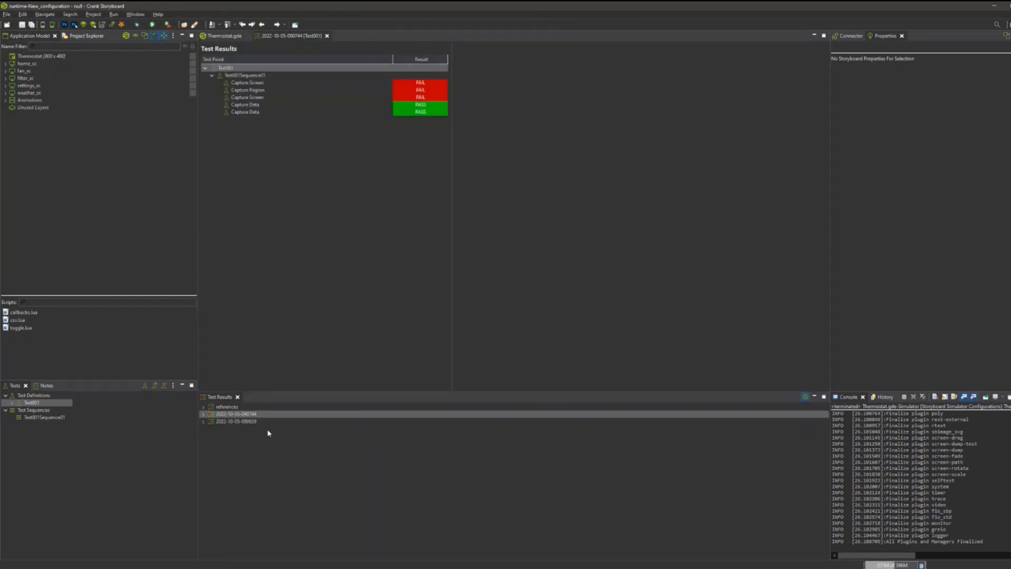
Examine the new run's differences against the references for the screen, region, temperature frame and data capture points, and close the report.
click(301, 83)
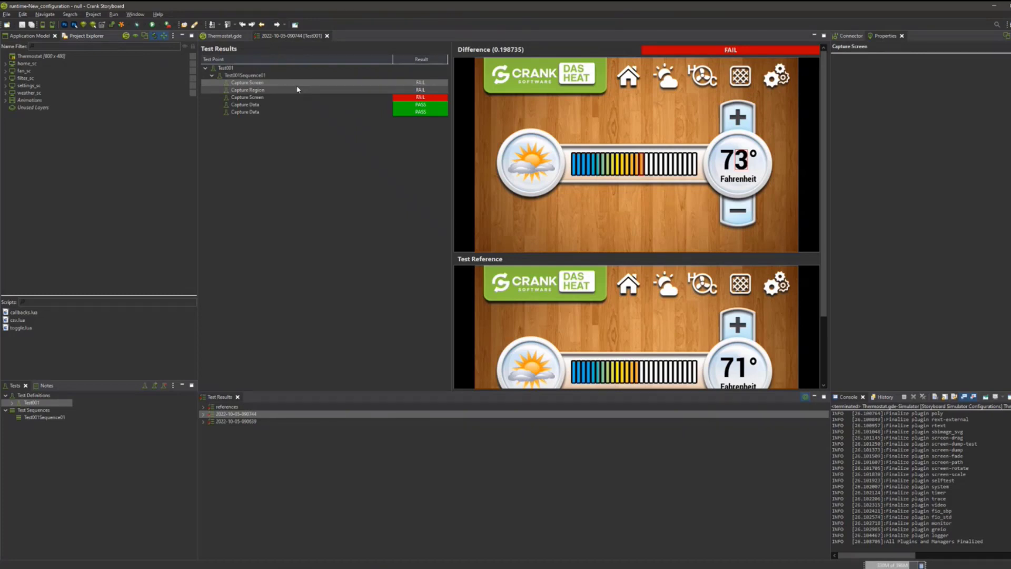
click(324, 90)
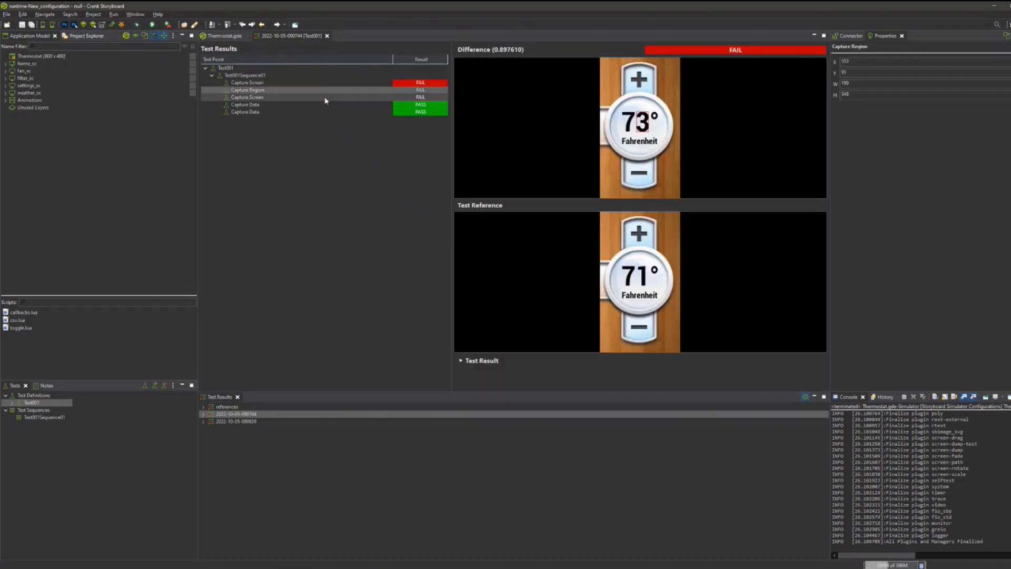
click(327, 97)
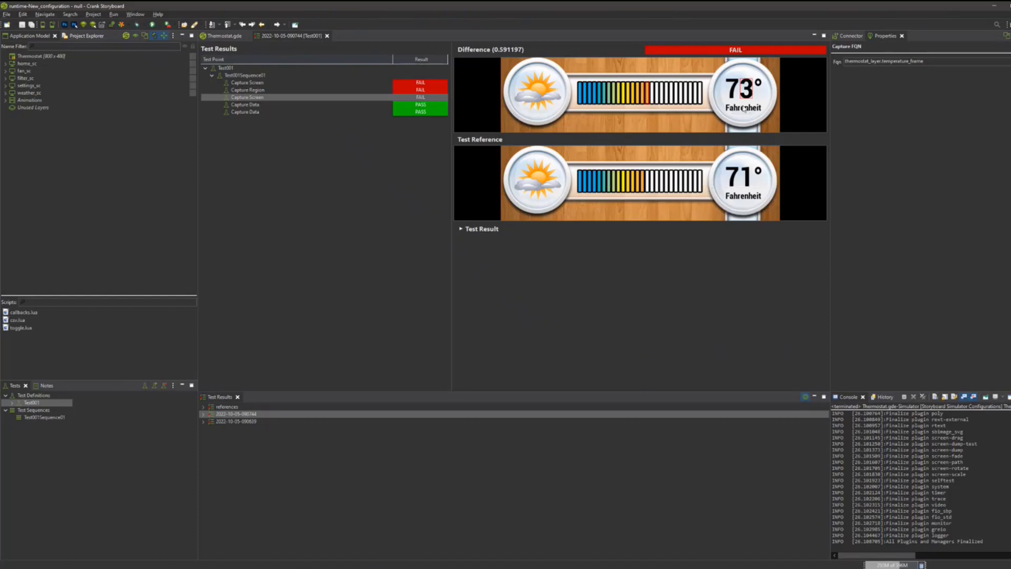
click(470, 230)
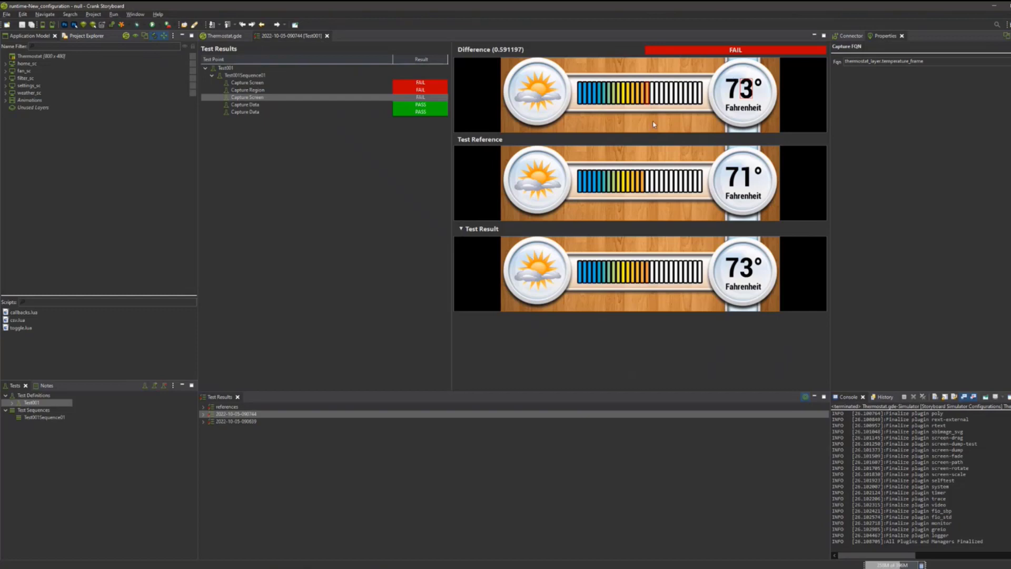
click(461, 229)
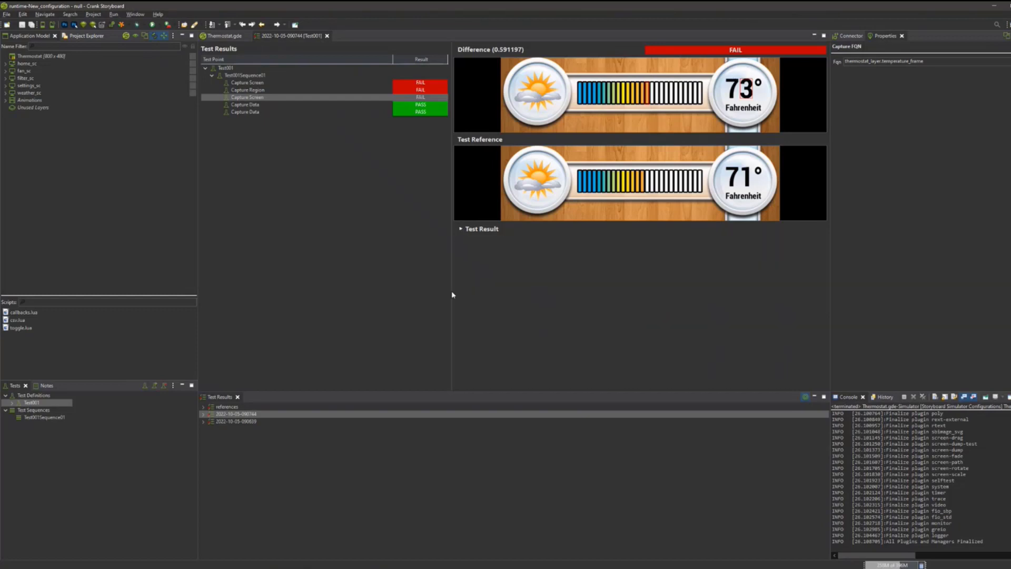
click(339, 111)
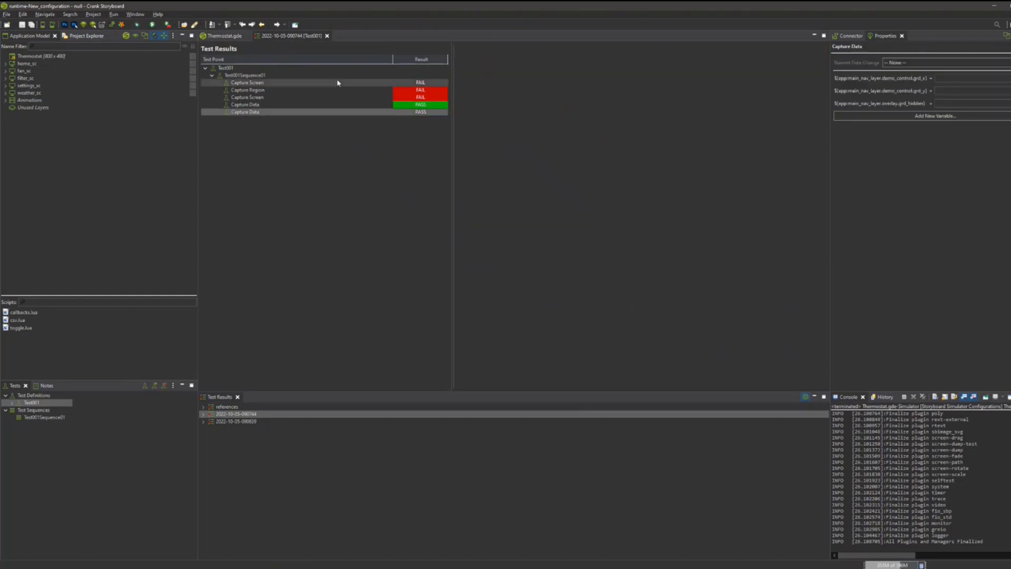
click(327, 36)
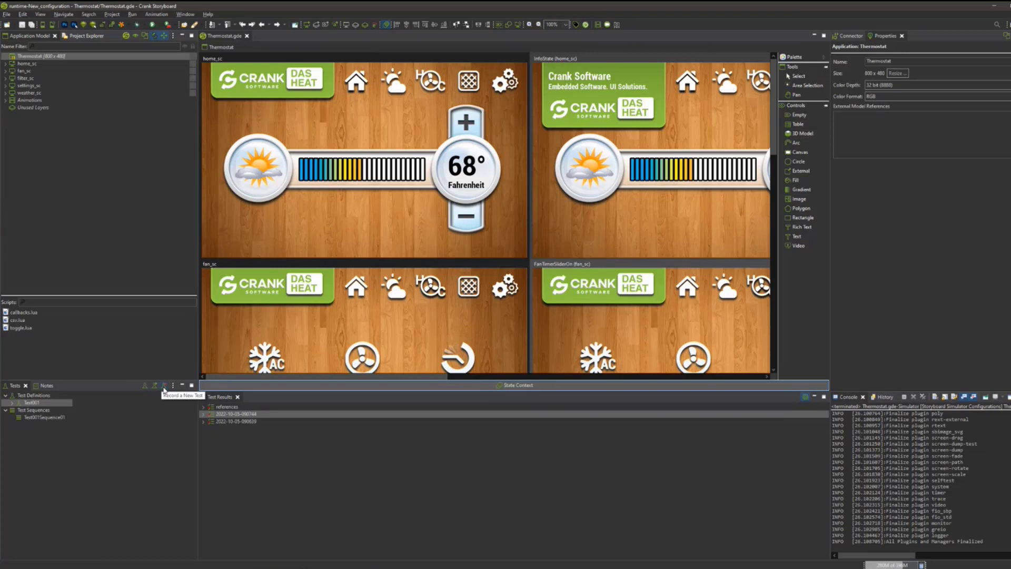
Start recording a new test named Test002.
click(21, 403)
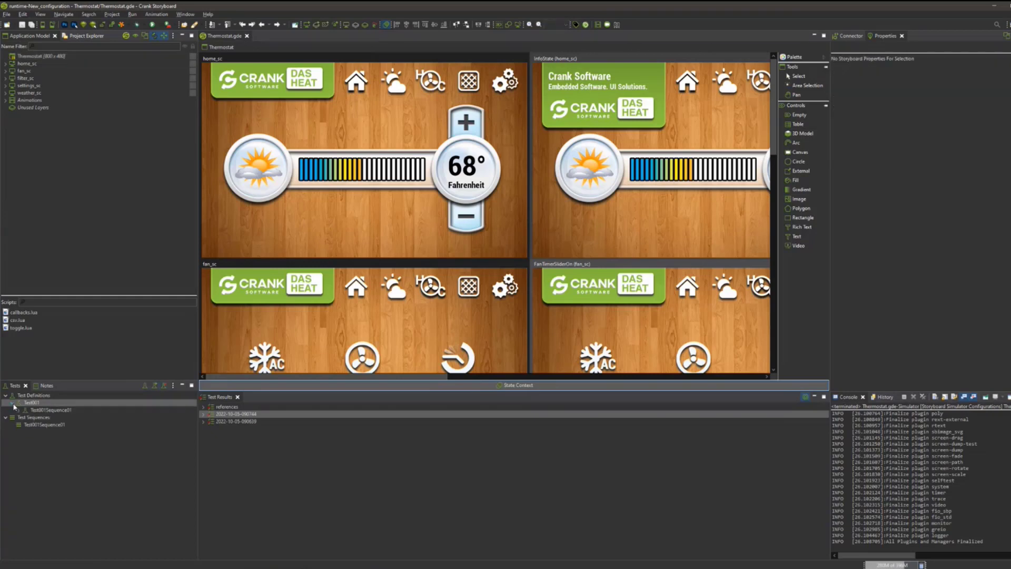
click(165, 389)
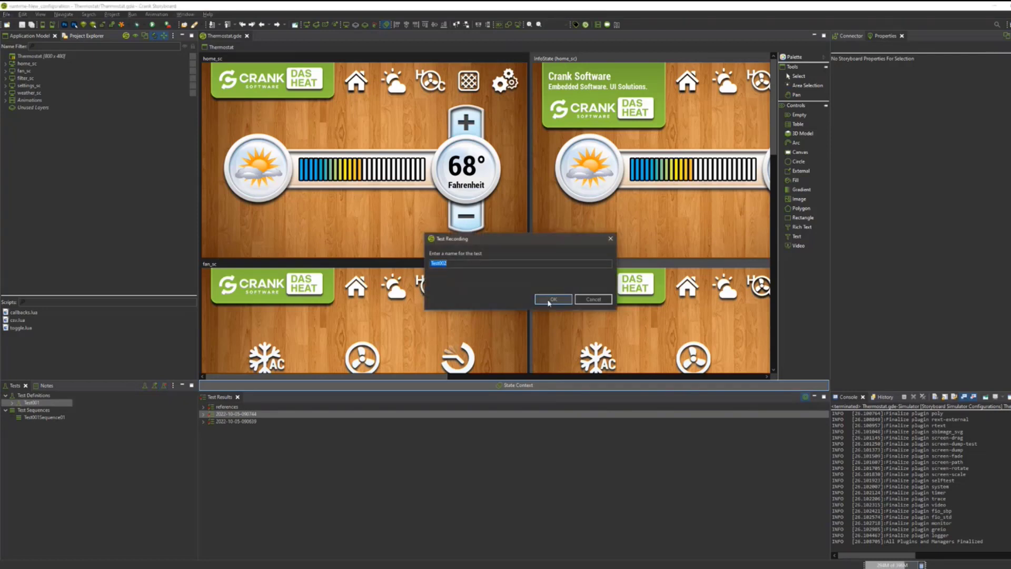
click(550, 299)
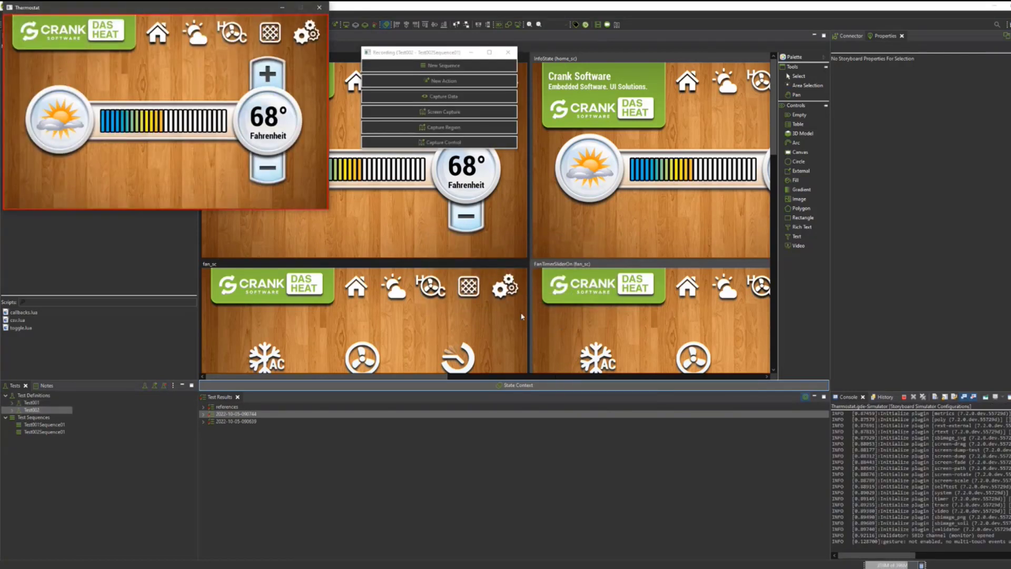
Add a new test sequence named DemoTestSequence to the recording.
click(447, 66)
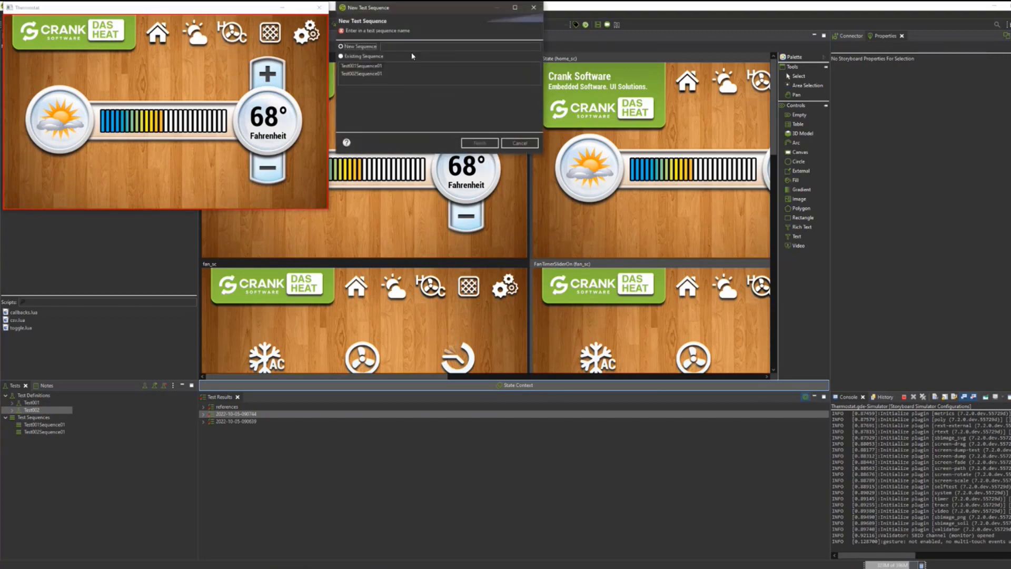
click(405, 45)
text(Demo)
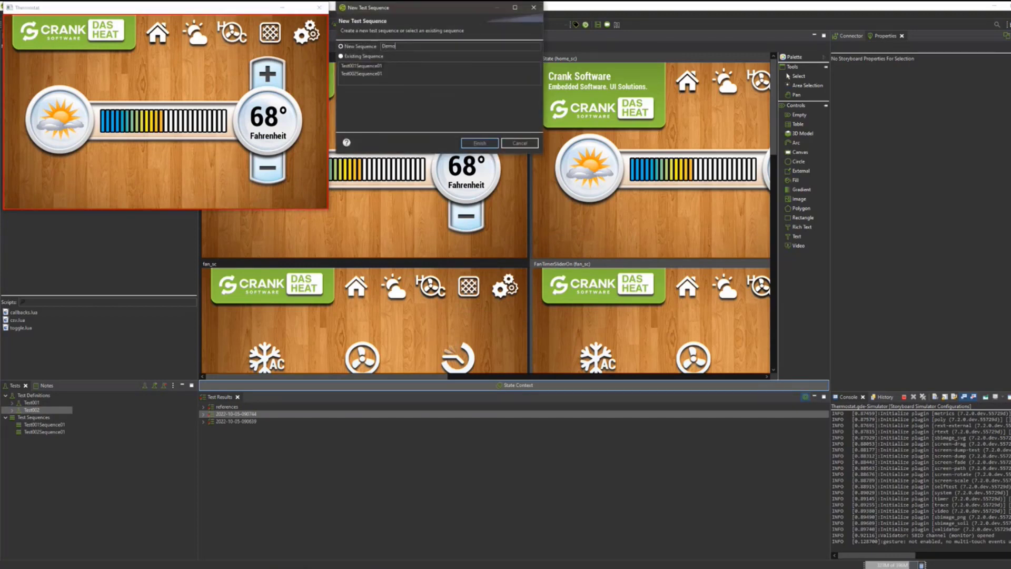
text(TestSequence)
key(Return)
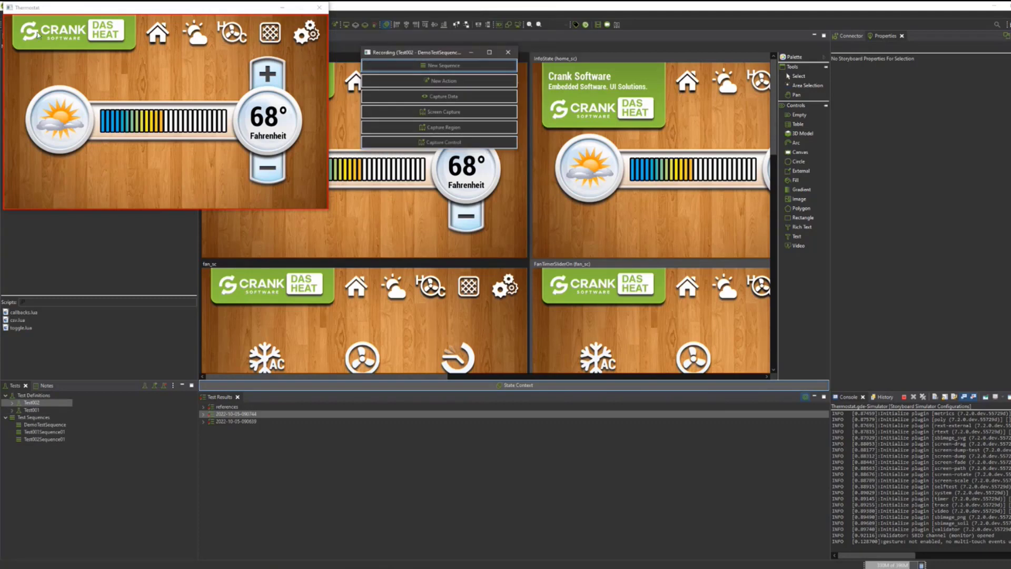
Expand the thermostat's Crank Software info panel and record a screen capture of it.
click(117, 32)
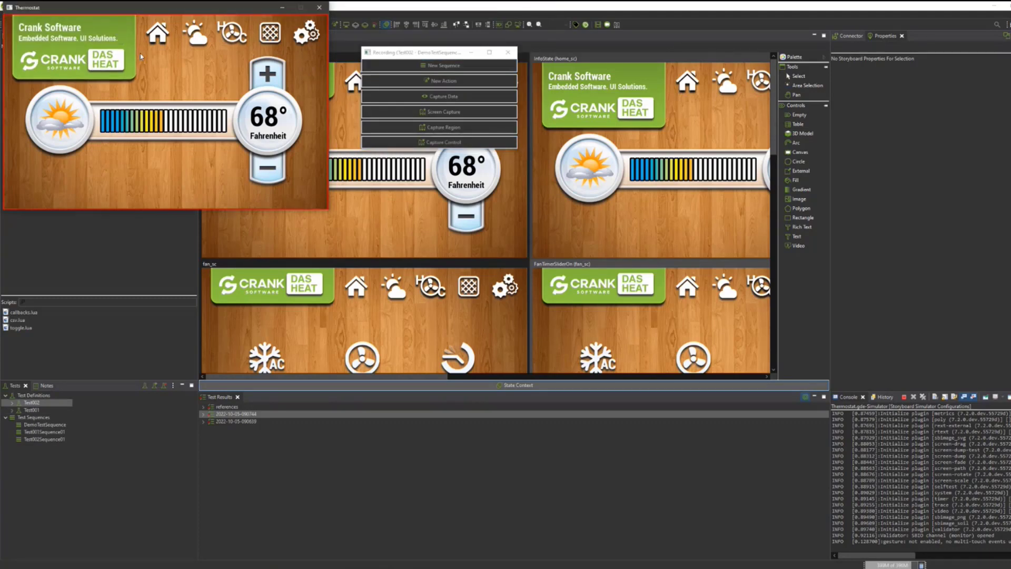
click(460, 114)
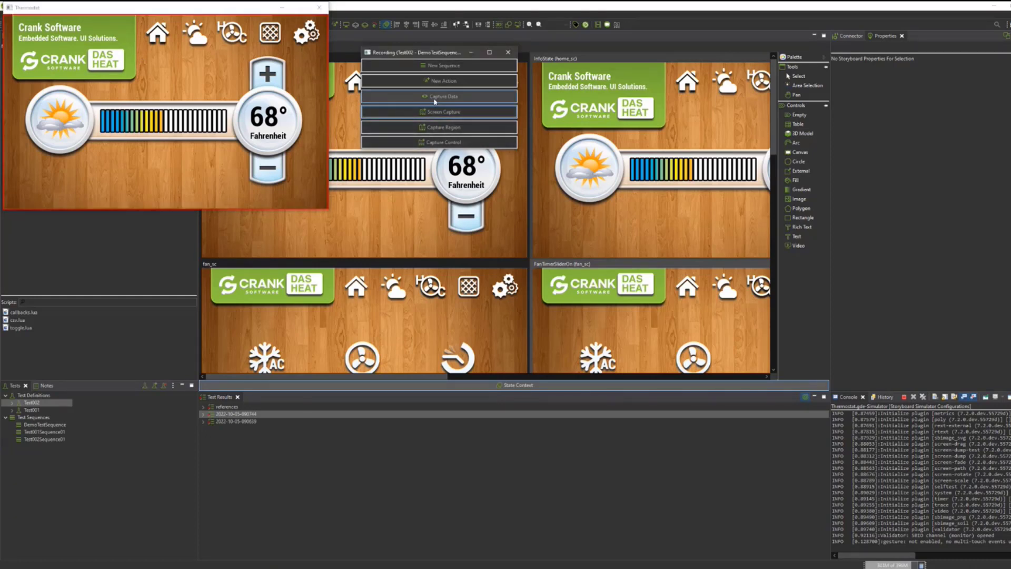
click(462, 142)
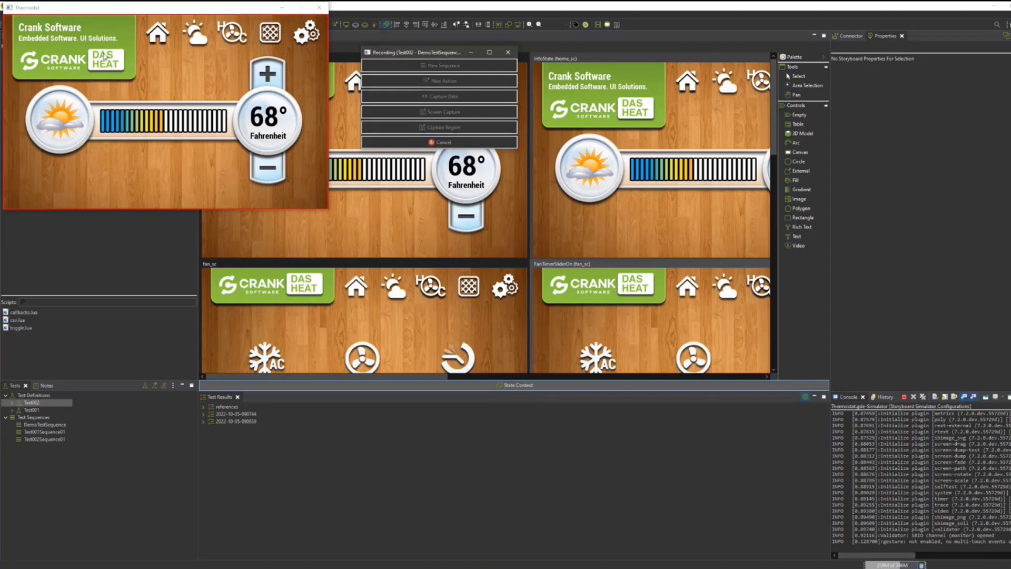
click(460, 141)
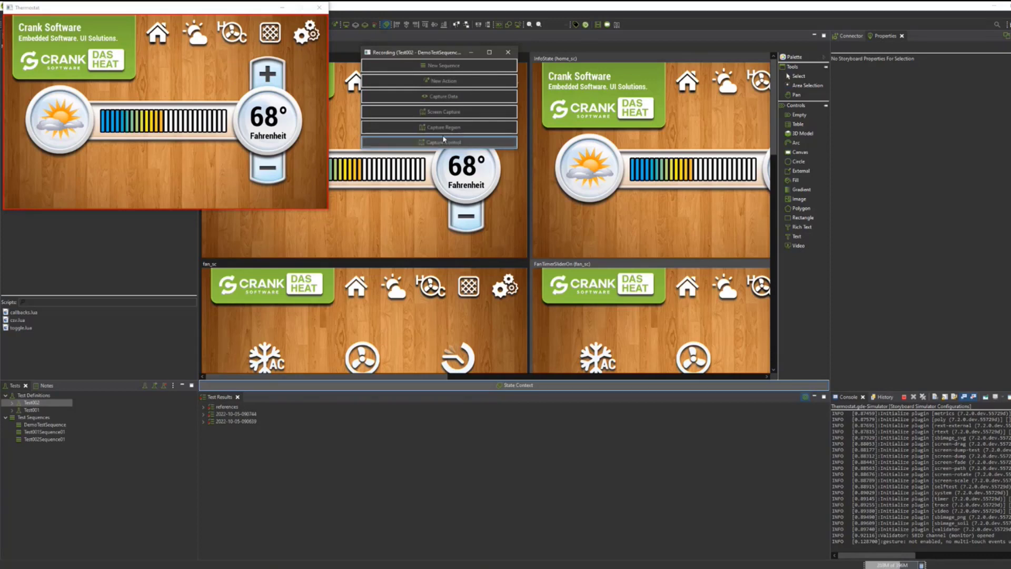
Record a region capture around the expanded info panel, and a full screen capture with the panel collapsed.
click(443, 127)
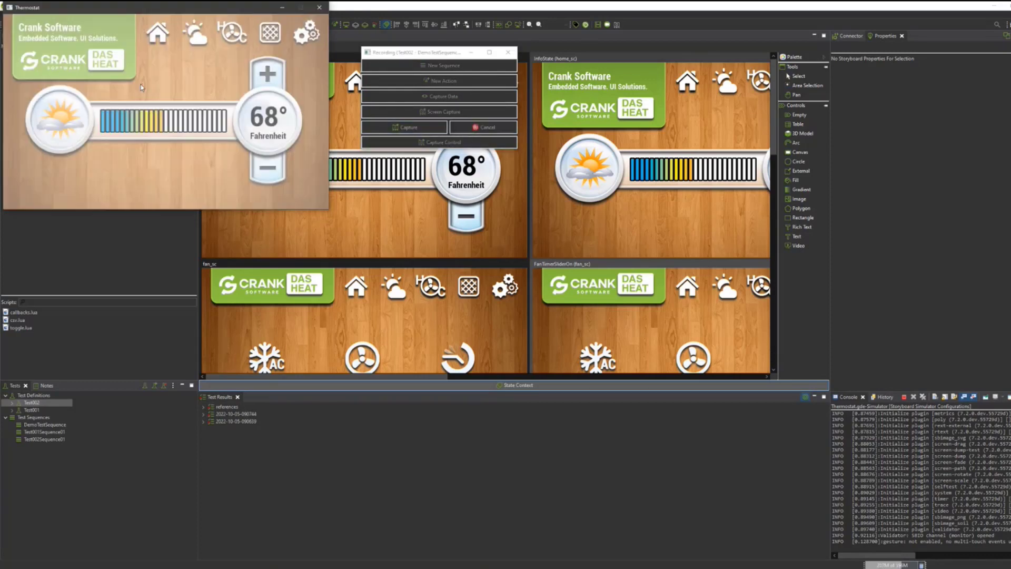
drag(141, 84, 7, 16)
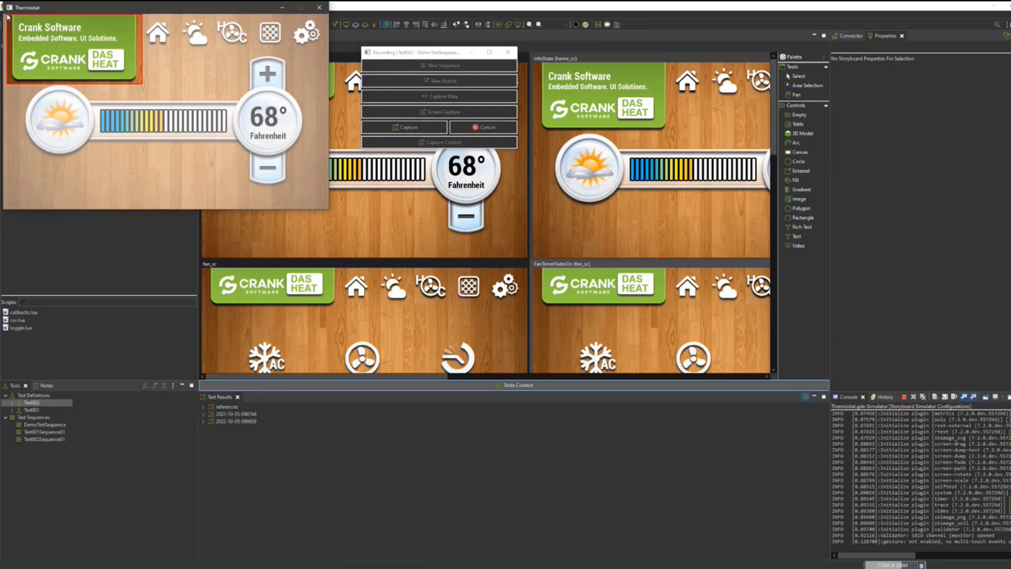
click(416, 128)
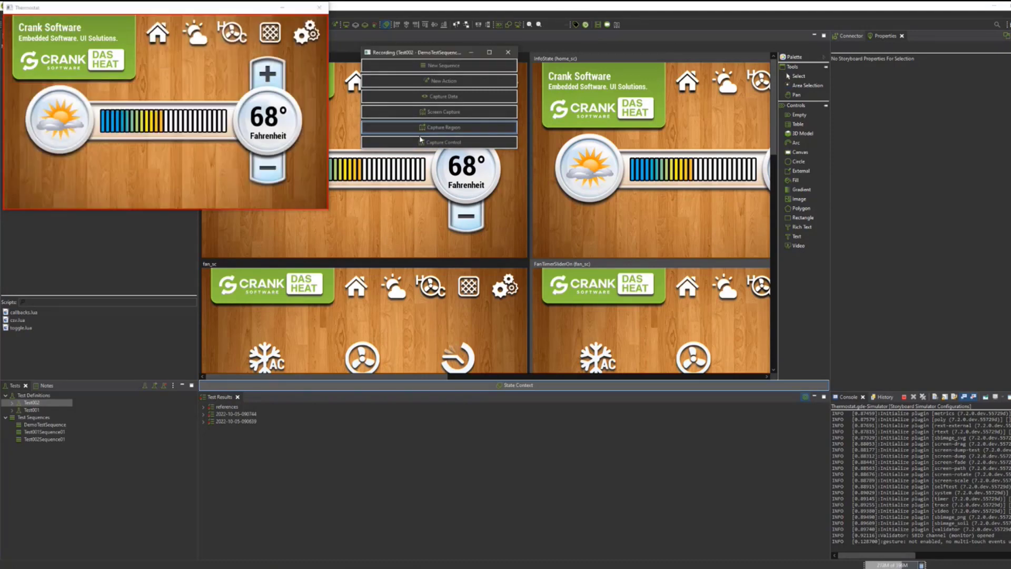
click(191, 95)
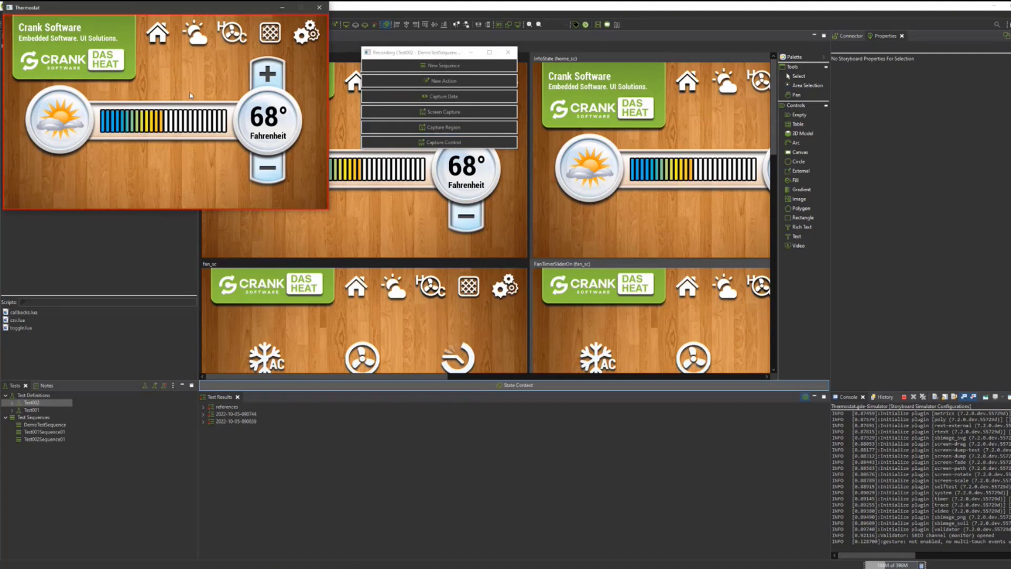
click(455, 116)
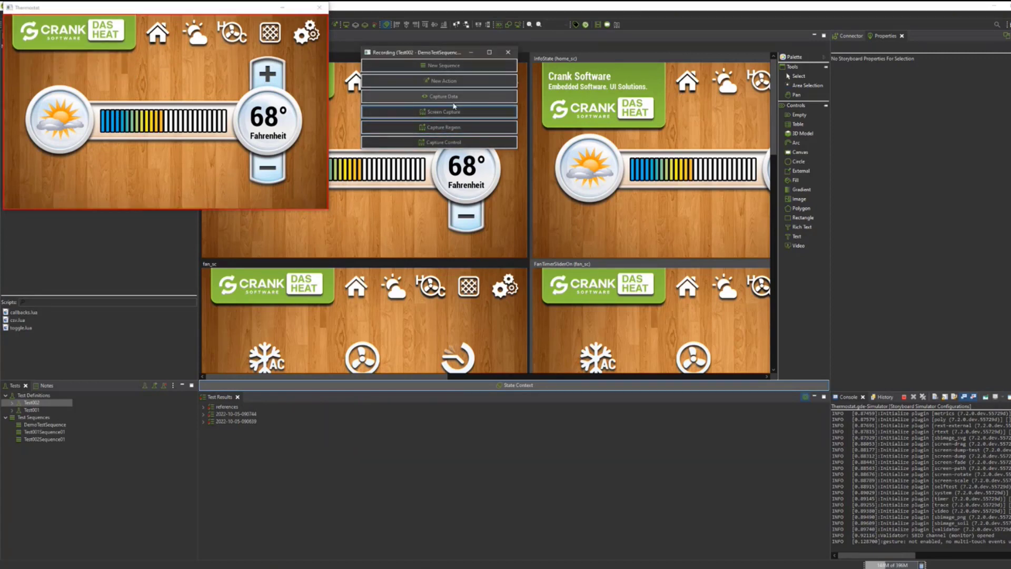
Add a new test sequence named Test002Sequence02 to the recording.
click(435, 68)
click(407, 47)
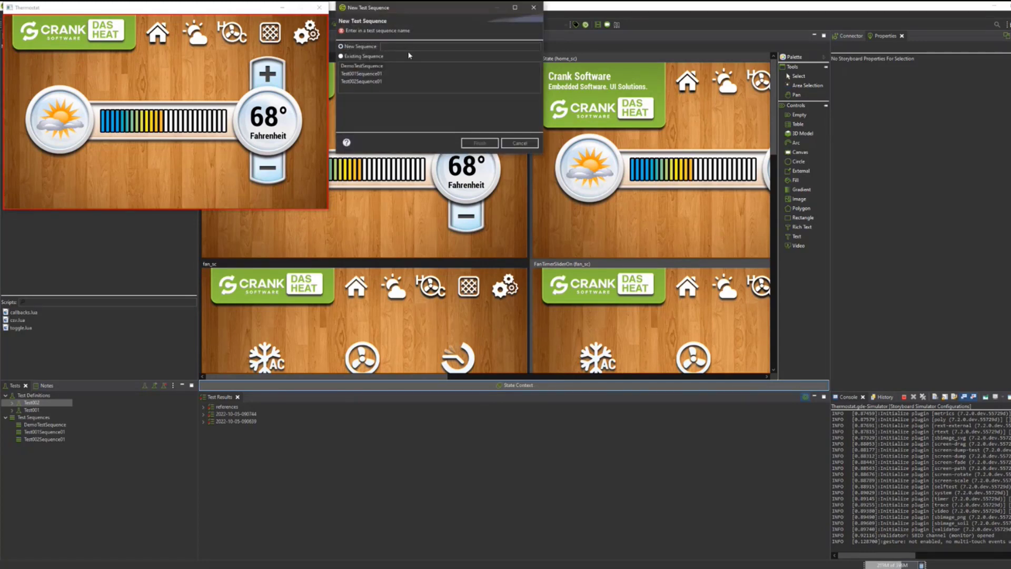
text(Te)
text(ts)
text(002Sequence02)
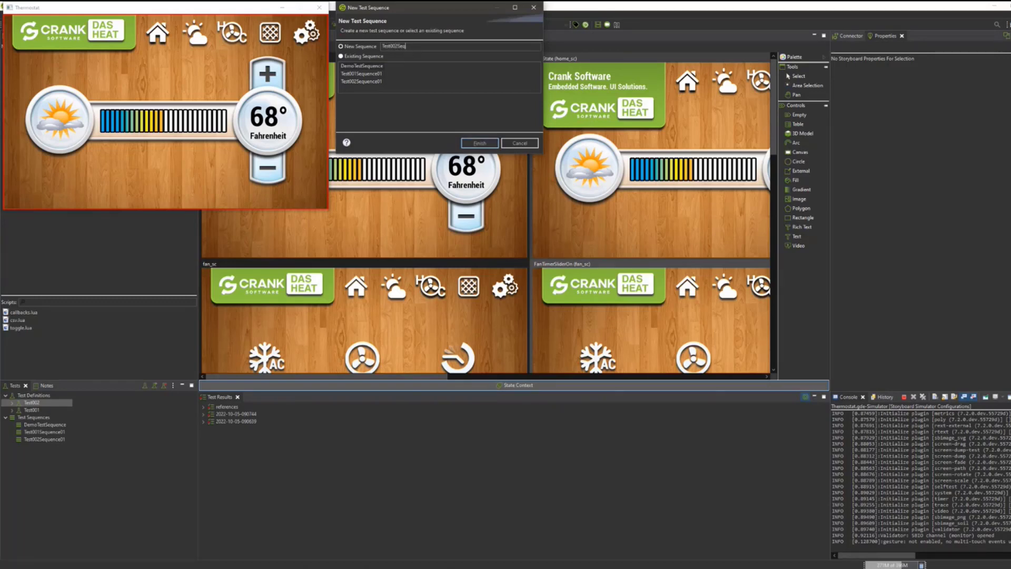
click(479, 143)
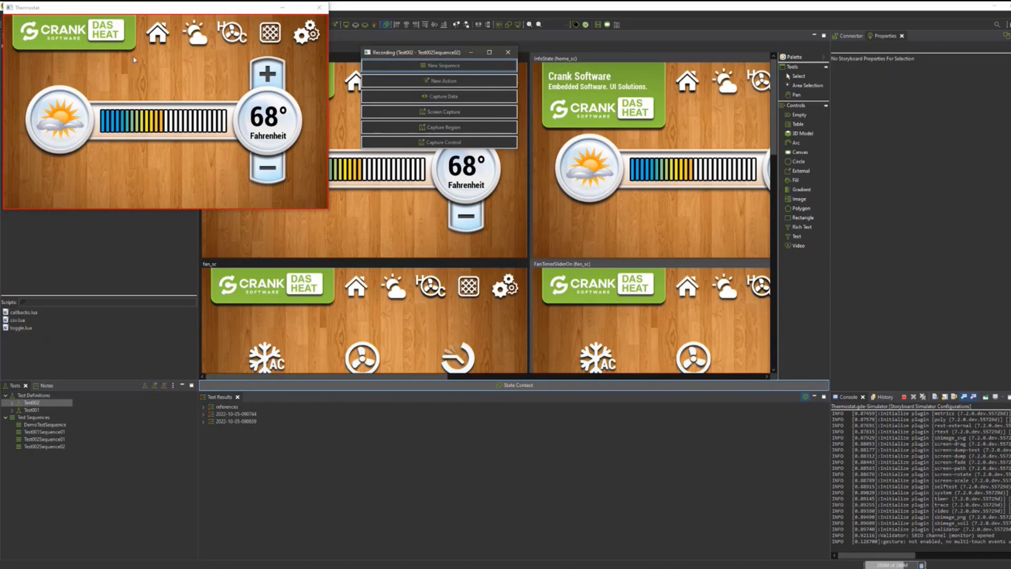
Switch the thermostat to the weather screen and insert the existing DemoTestSequence into the test.
click(195, 38)
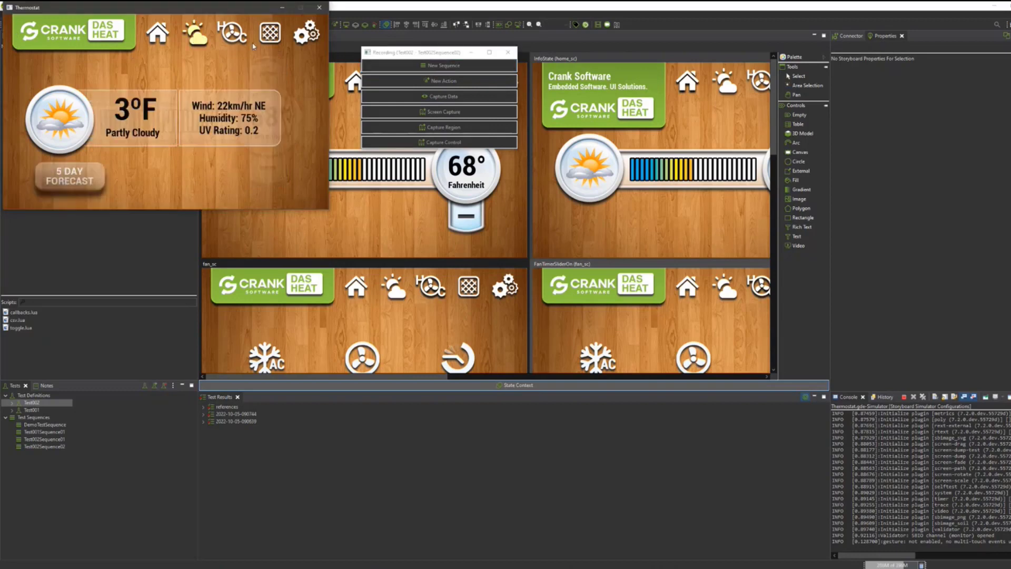
click(465, 74)
click(364, 56)
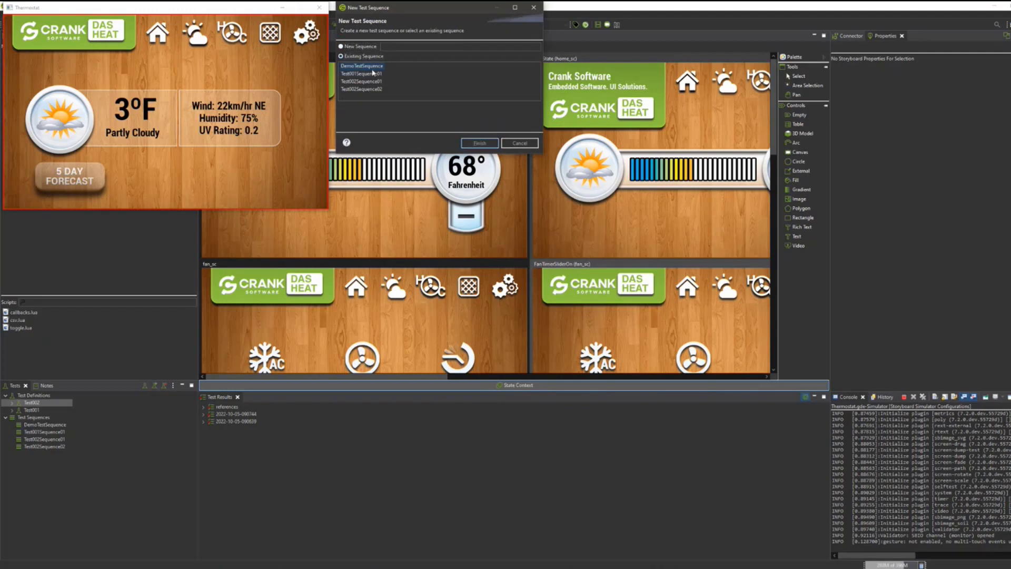
click(484, 143)
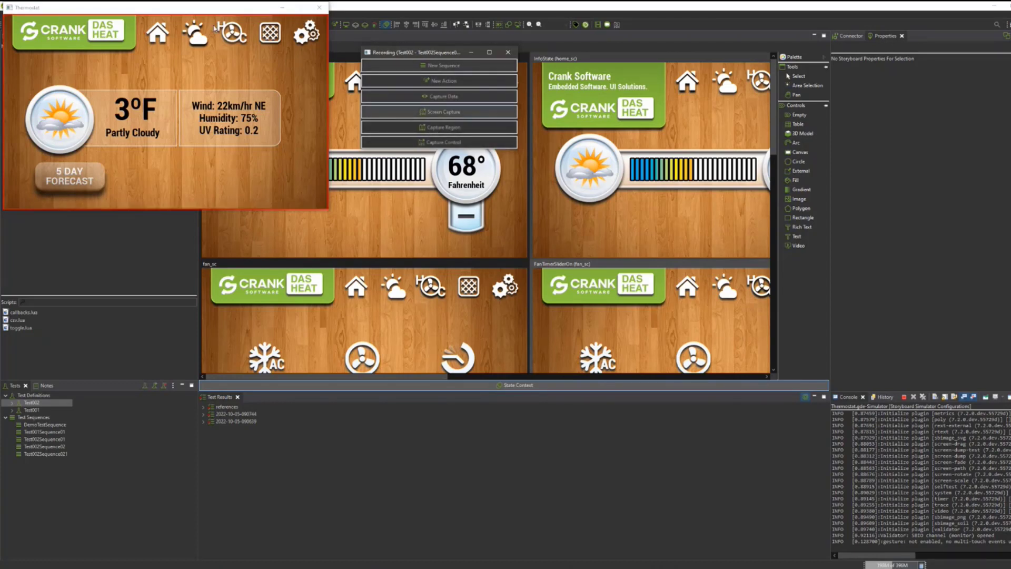
On the thermostat's fan screen, record screen captures with all switches off, with the fan on, and with the timer also on.
click(241, 37)
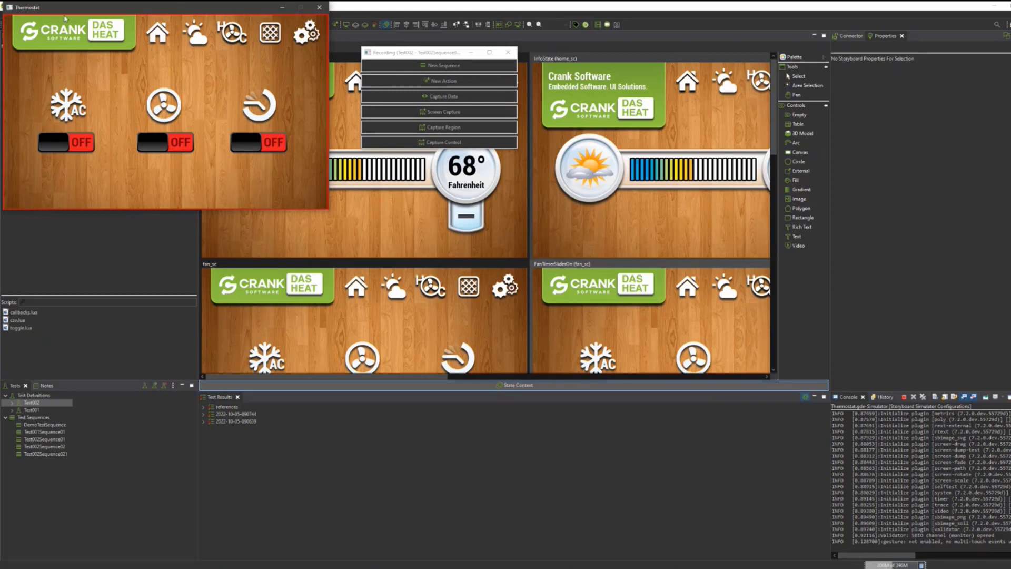
click(465, 113)
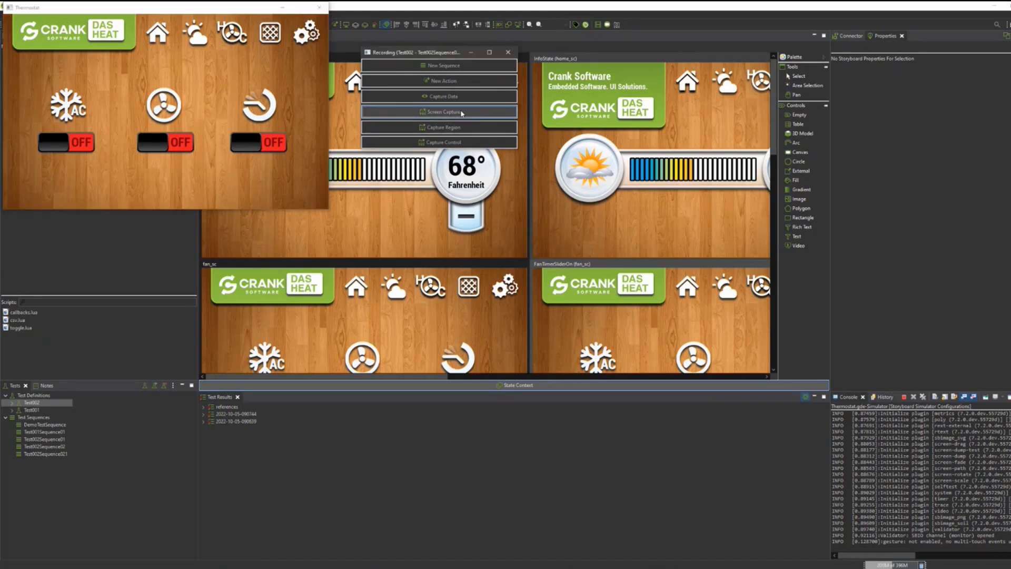
click(178, 144)
click(507, 116)
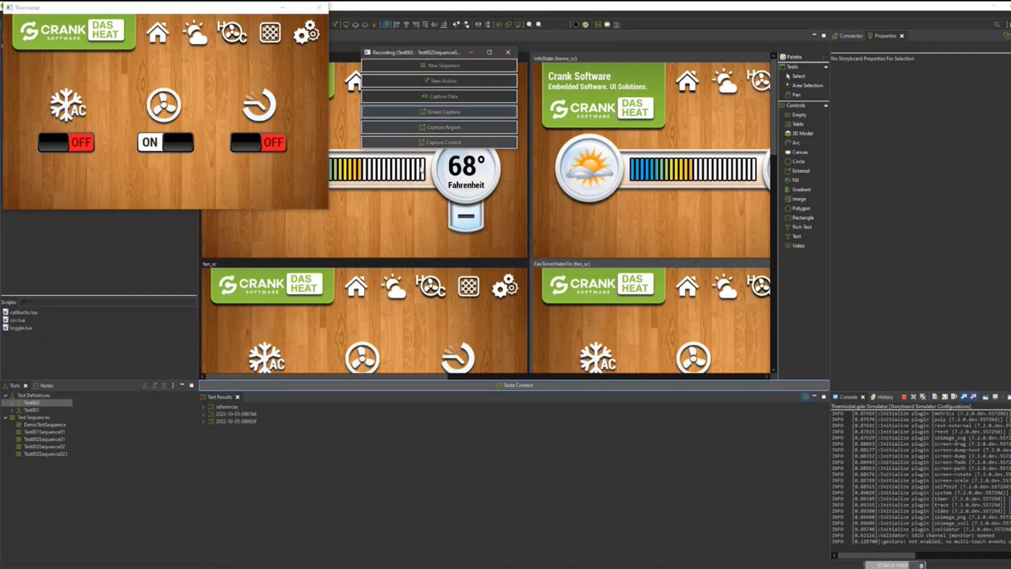
click(250, 144)
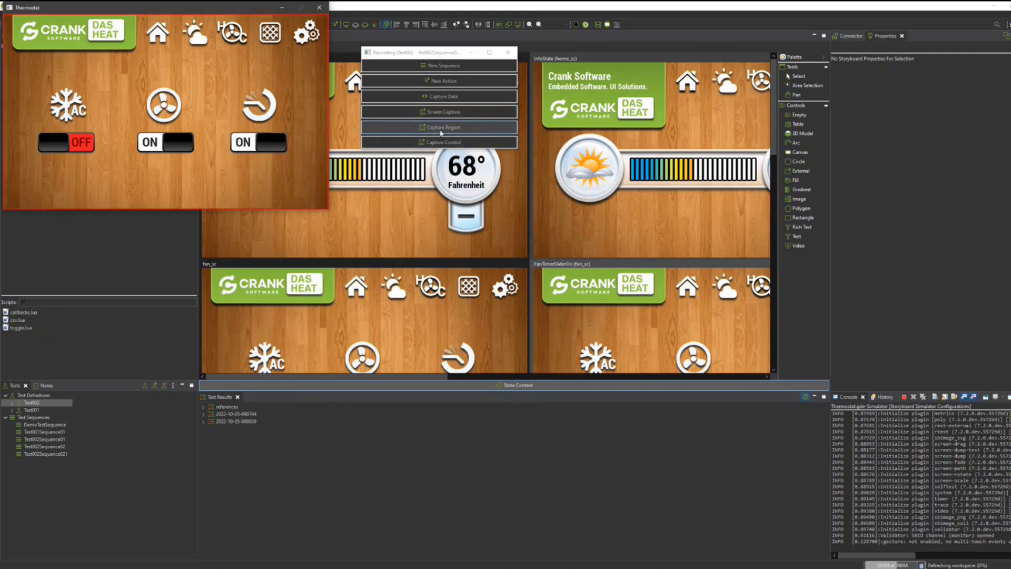
click(466, 116)
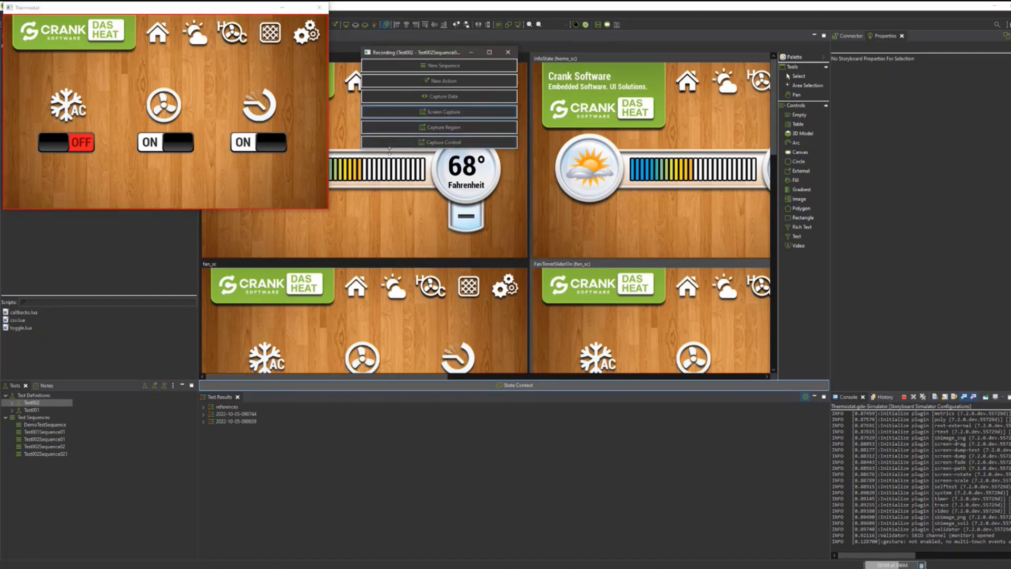
Insert the existing DemoTestSequence into the test while the thermostat's fan screen is showing.
click(453, 67)
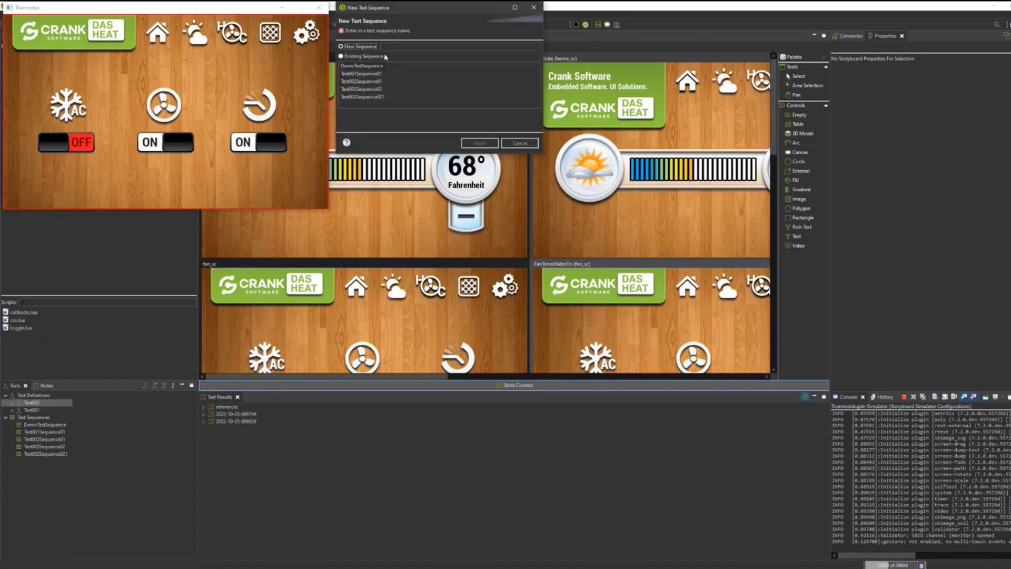
click(361, 56)
click(362, 67)
click(478, 144)
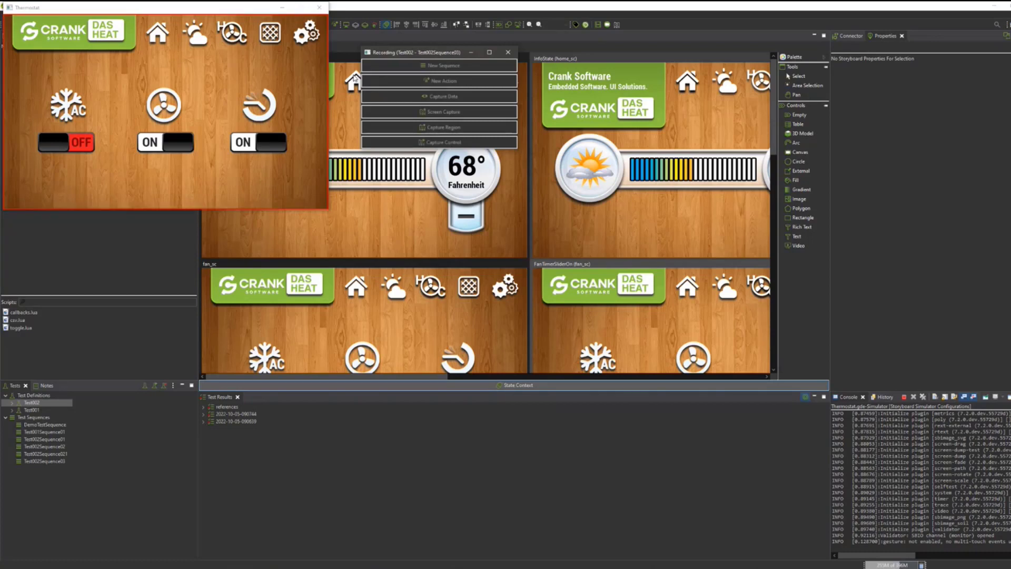
Finish the recording with a screen capture of the air filter screen followed by the existing DemoTestSequence.
click(266, 36)
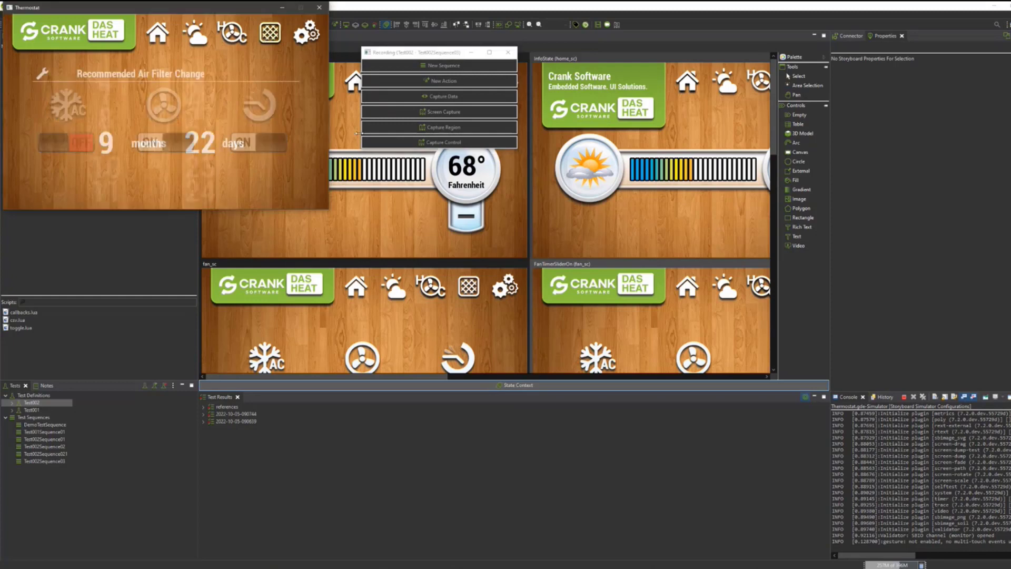
click(482, 117)
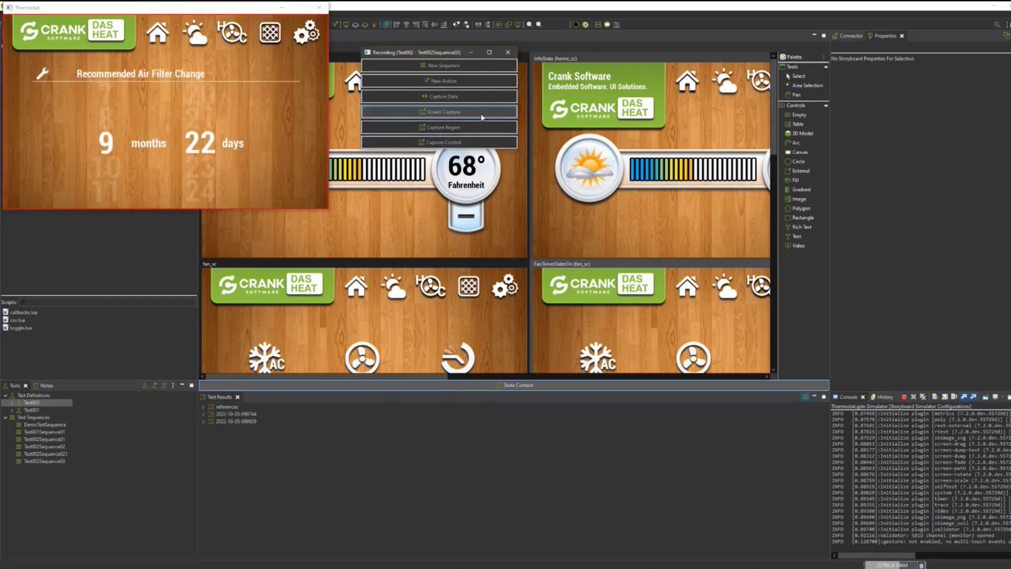
click(447, 66)
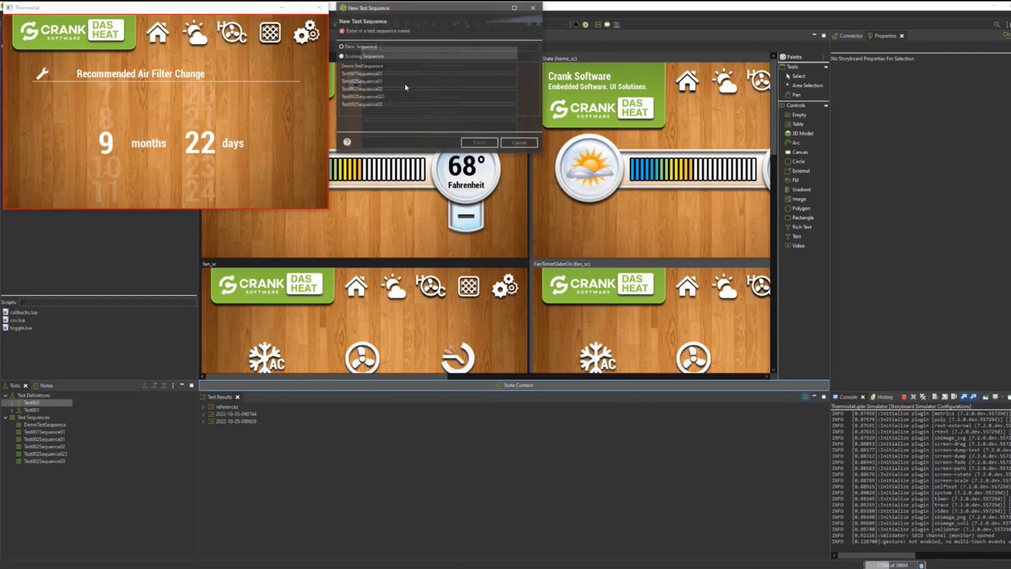
click(368, 56)
click(493, 145)
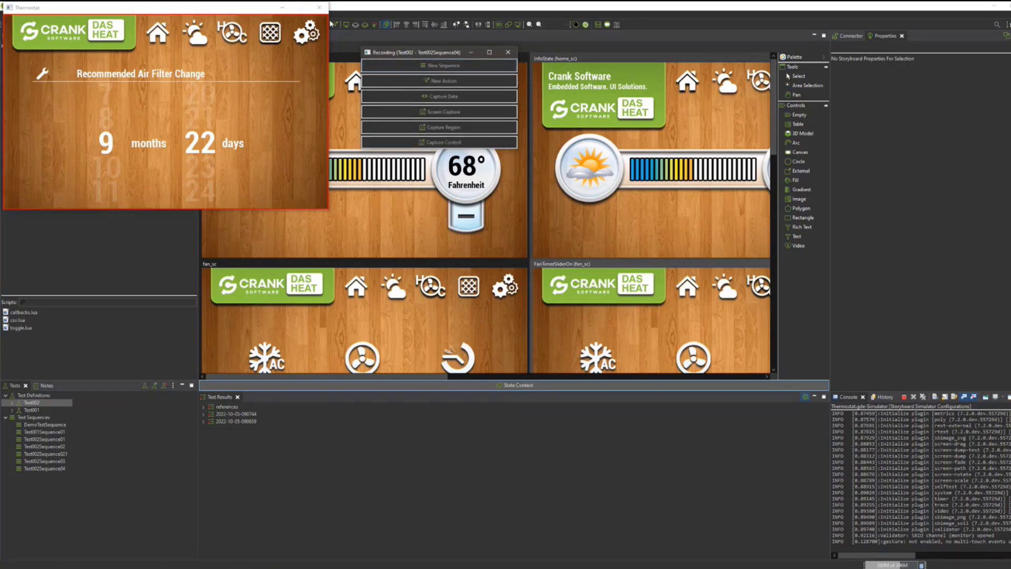
click(319, 7)
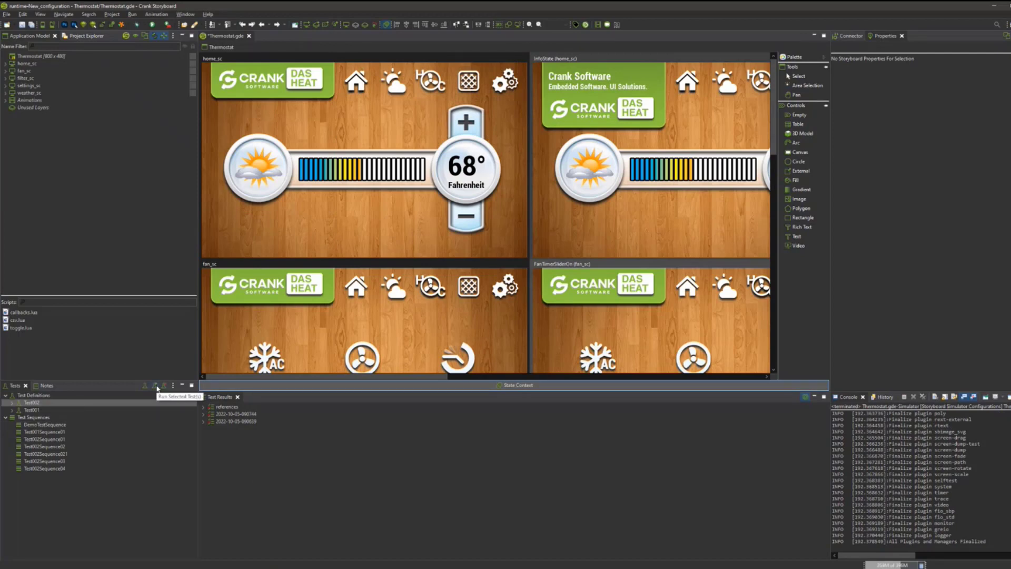
Open the capture file referenced by the last Event Playback of Test002's first DemoTestSequence.
click(12, 402)
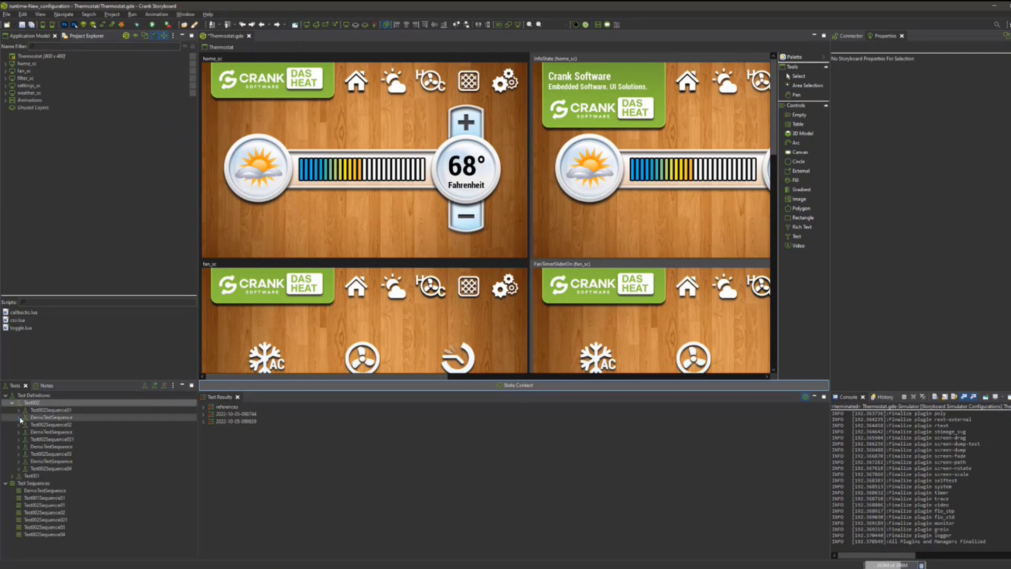
click(19, 418)
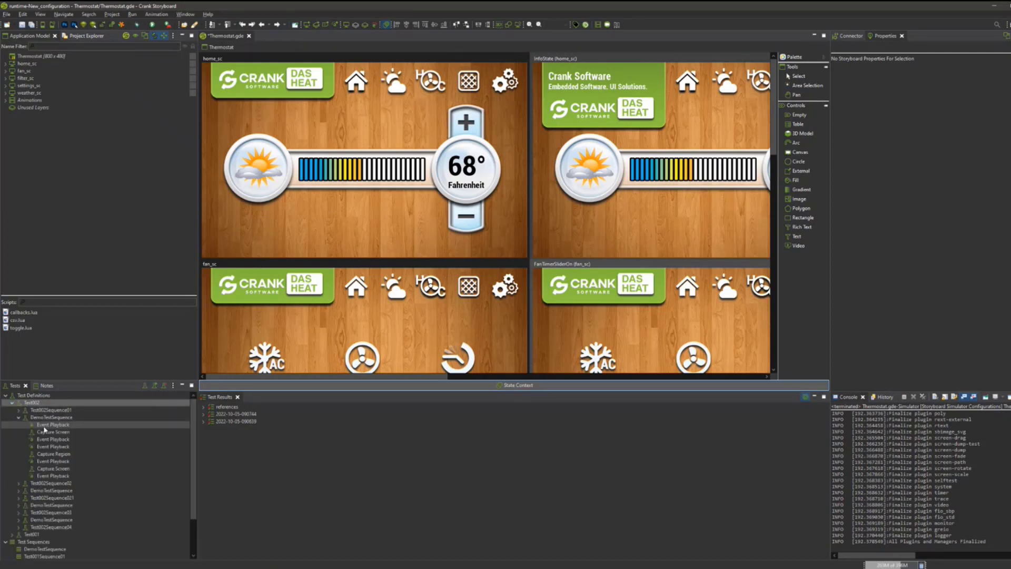
click(52, 476)
triple_click(946, 62)
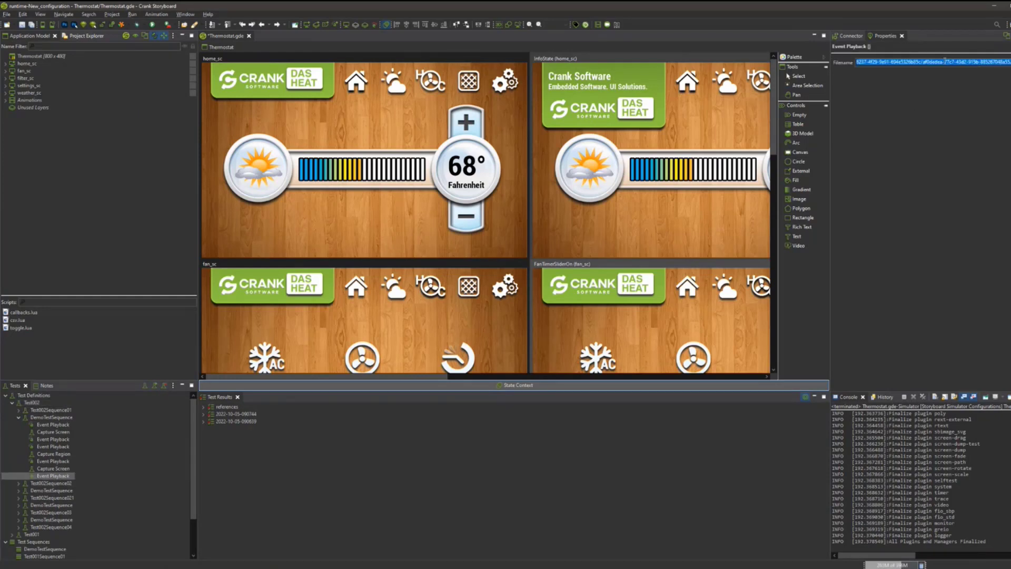
key(ctrl+shift+r)
text(tests/sequences/c6de69a3-8237-4f29-9e91-694e5326b85c/af0dedea-77c7-43d2-915b-885267048a55.cap)
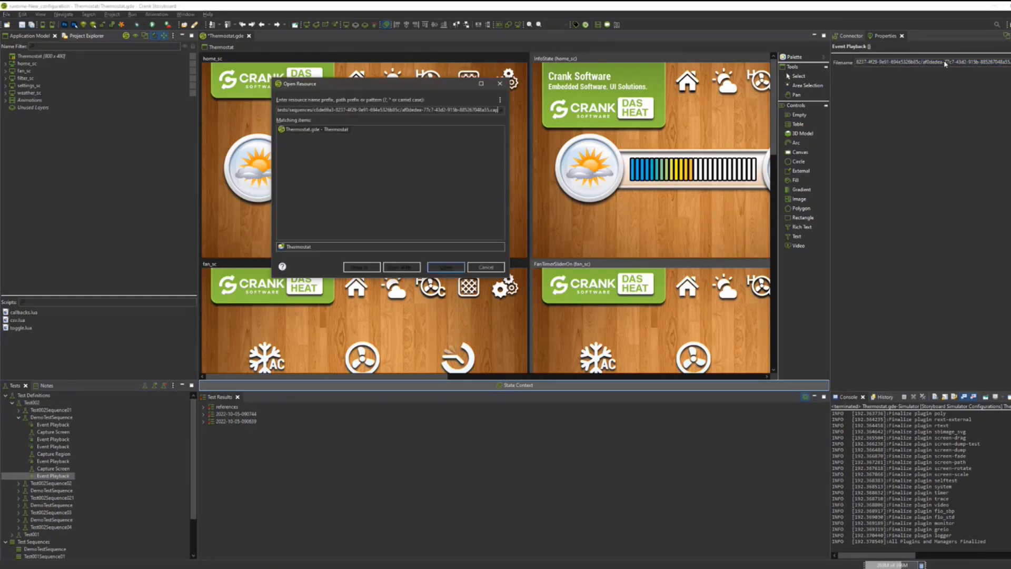
key(Return)
Shorten the time value before gre.capture.end by removing its leading digits, and save the capture file and the Thermostat design.
click(215, 47)
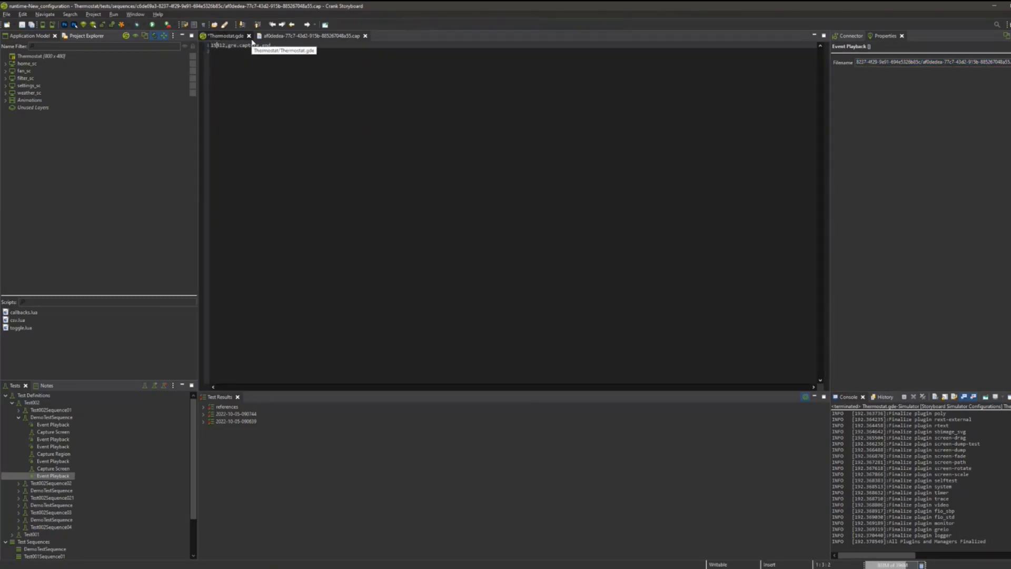
key(BackSpace)
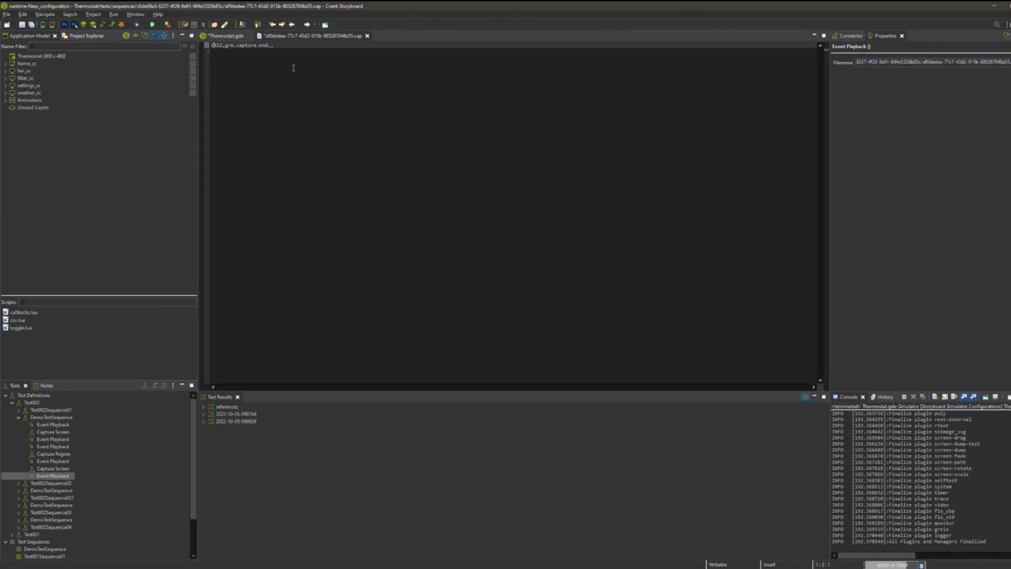
key(BackSpace)
key(ctrl+s)
click(364, 36)
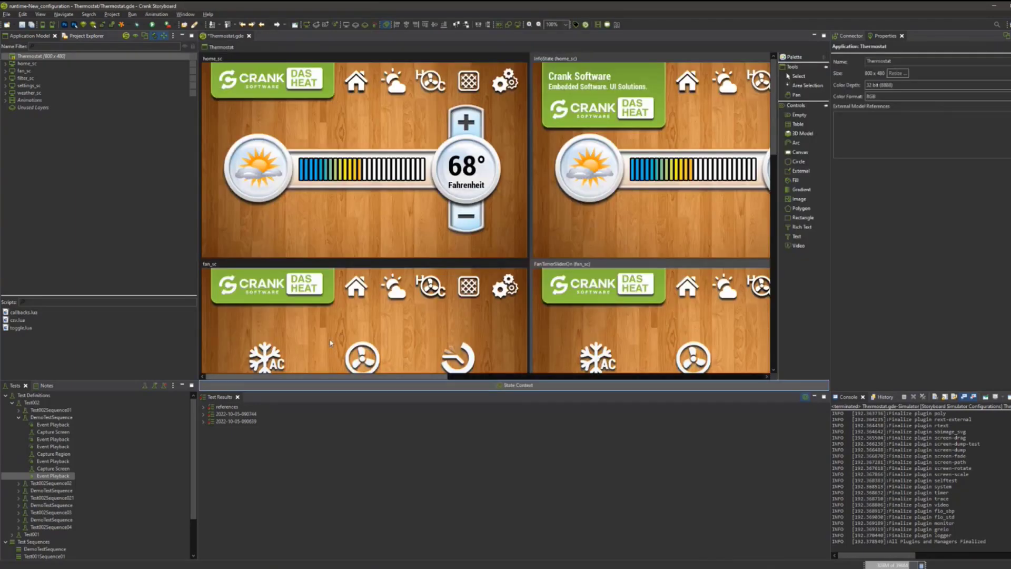
key(ctrl+s)
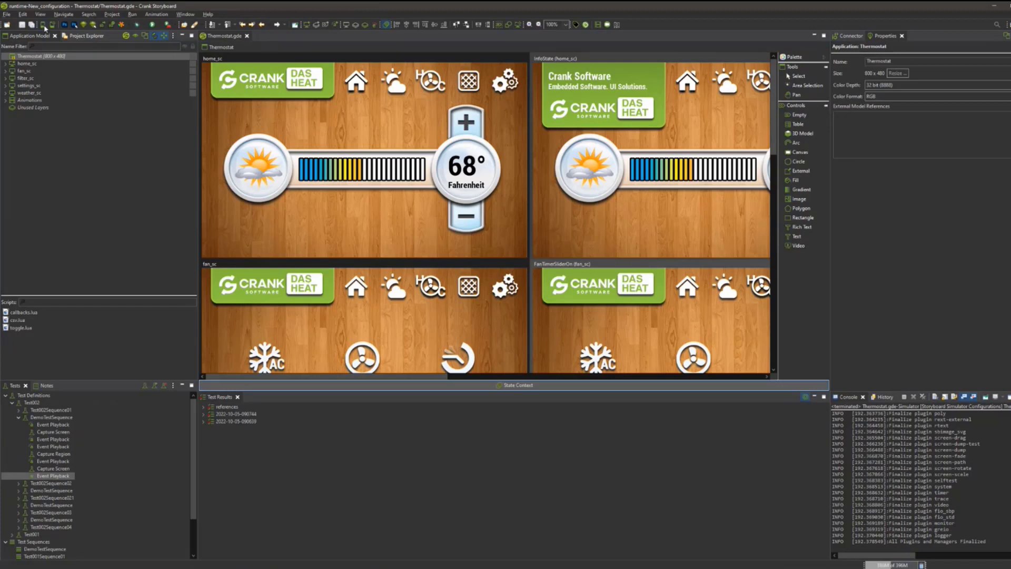
Run the Test002 test and follow the playback of its test points.
click(33, 402)
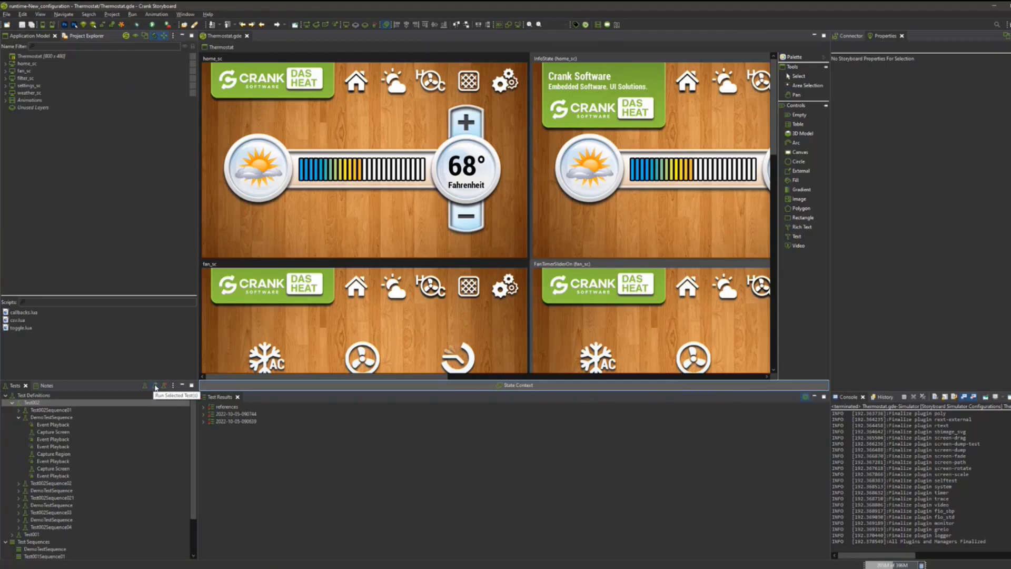
click(155, 388)
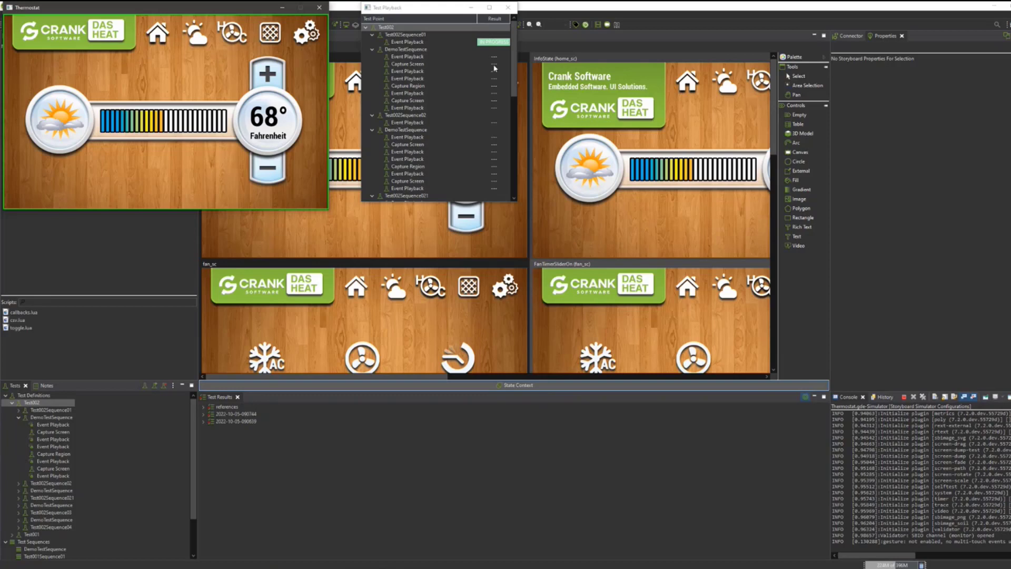
click(511, 30)
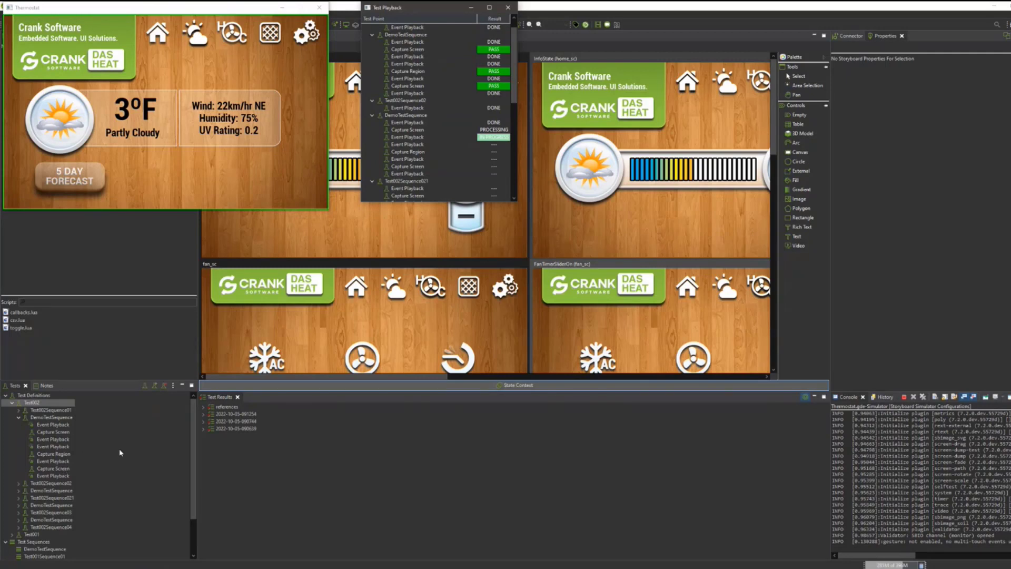
scroll(483, 130, down, 2)
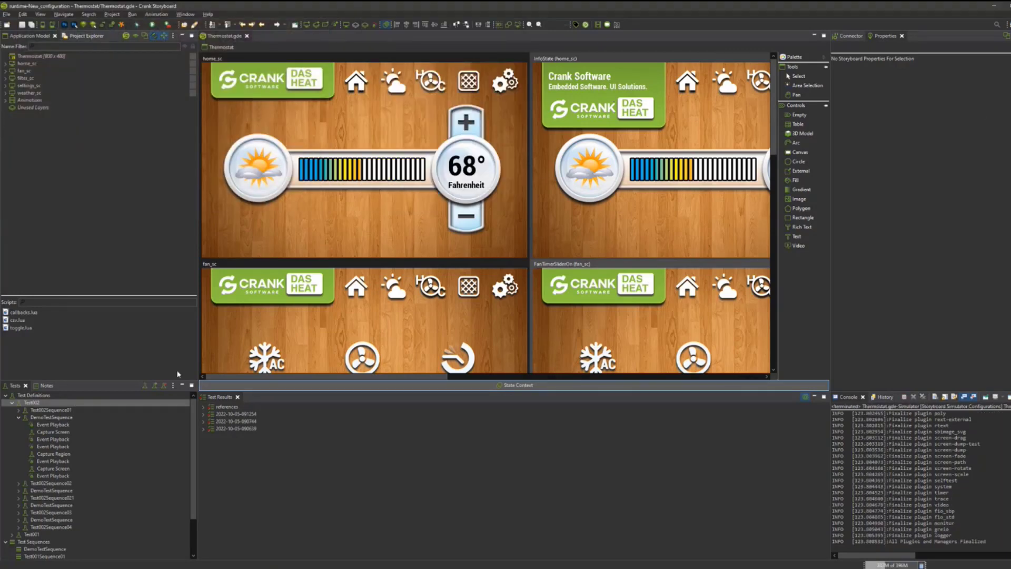
double_click(255, 415)
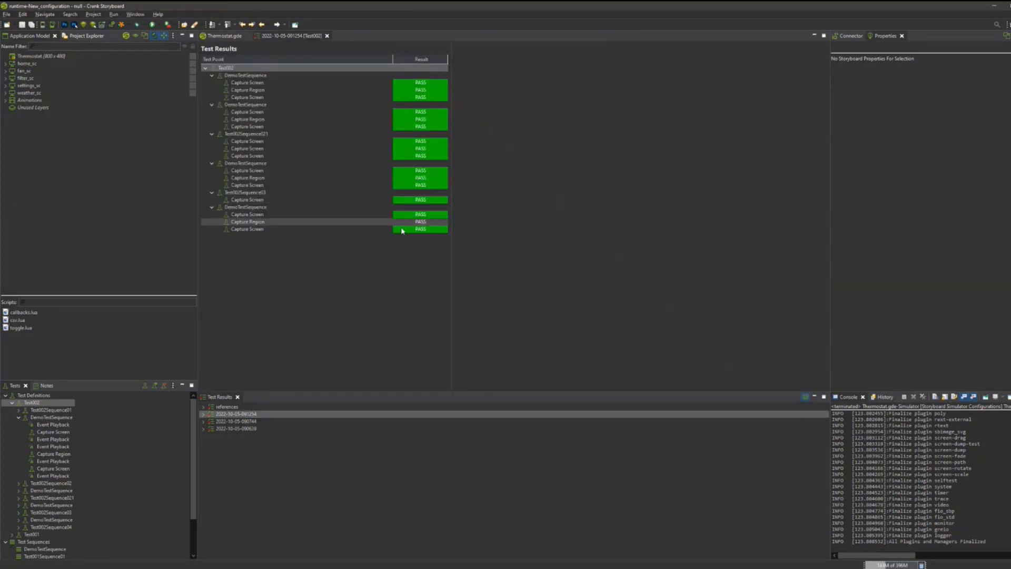
click(247, 83)
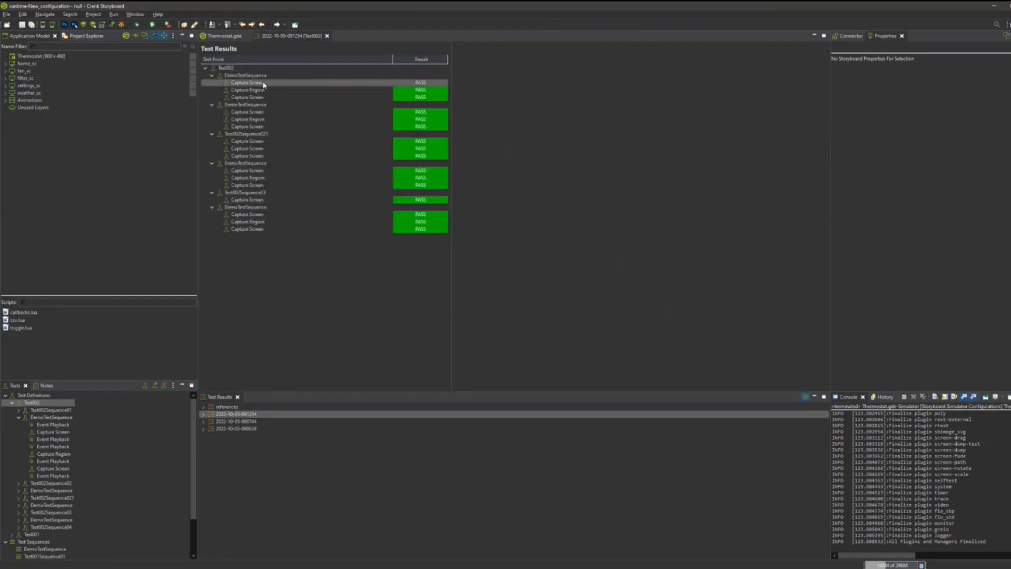
click(309, 97)
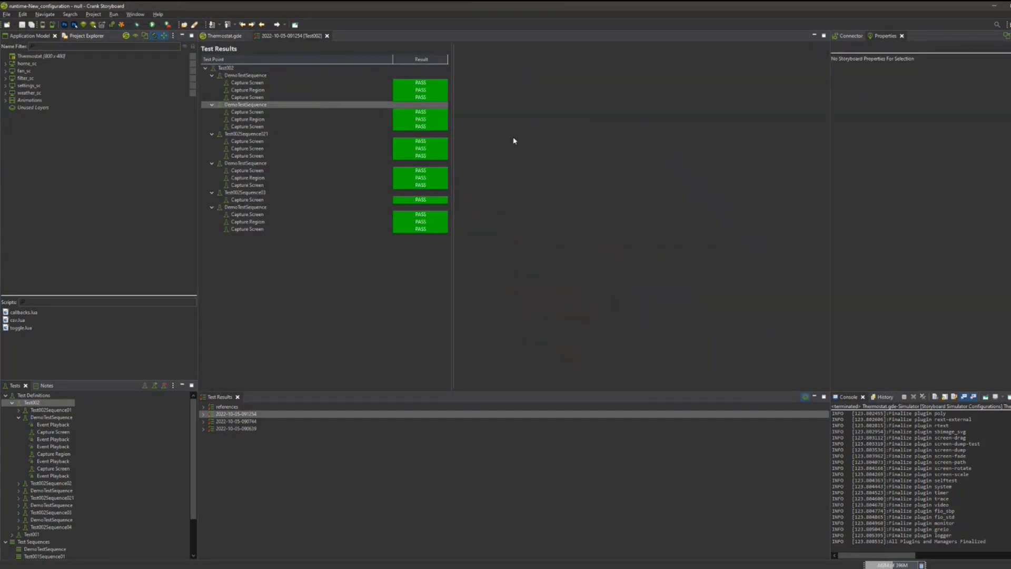
click(370, 90)
click(372, 82)
click(392, 230)
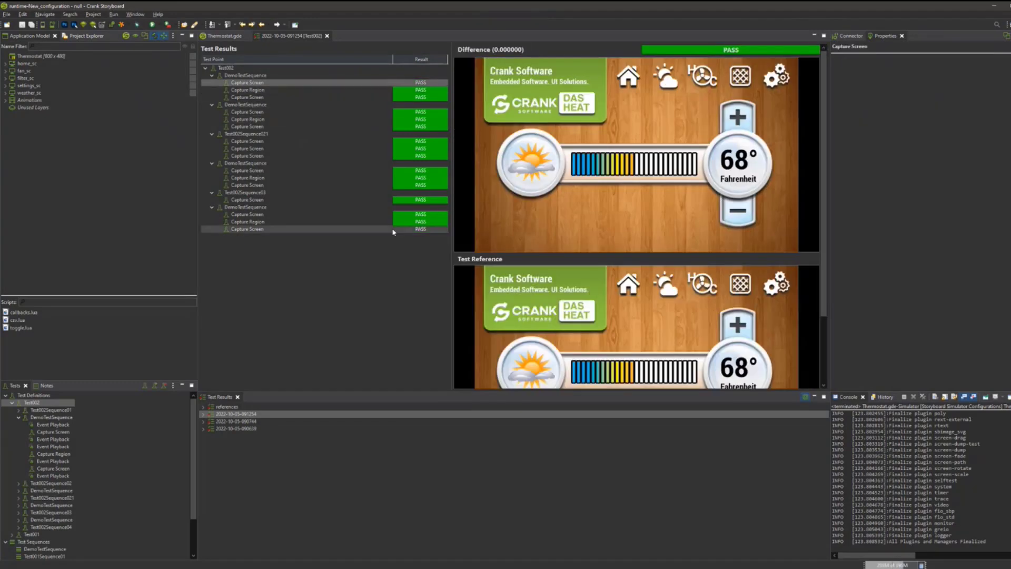
click(393, 230)
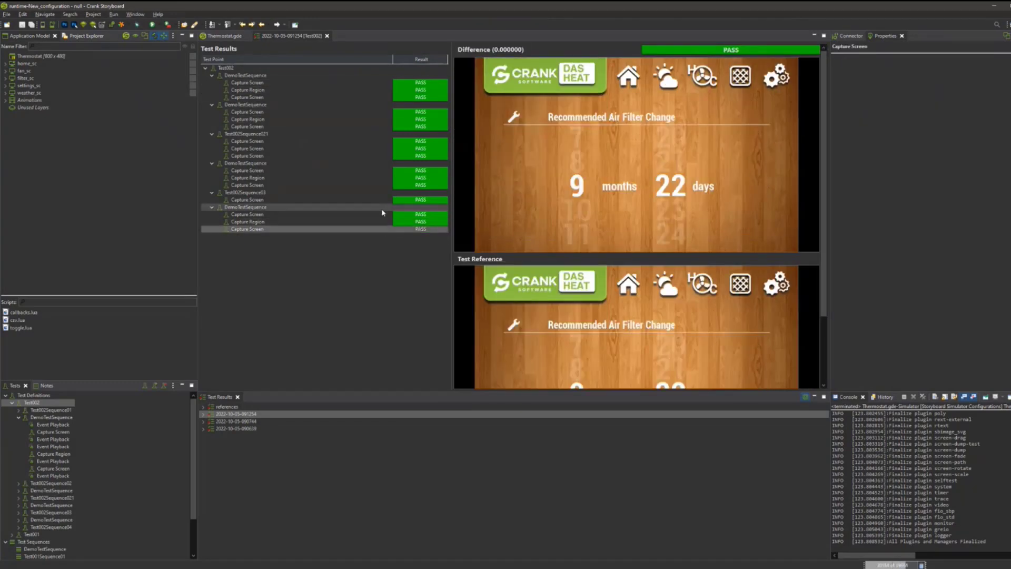
Compare the screen and region captures from the fan and air filter runs of DemoTestSequence with their references.
click(362, 170)
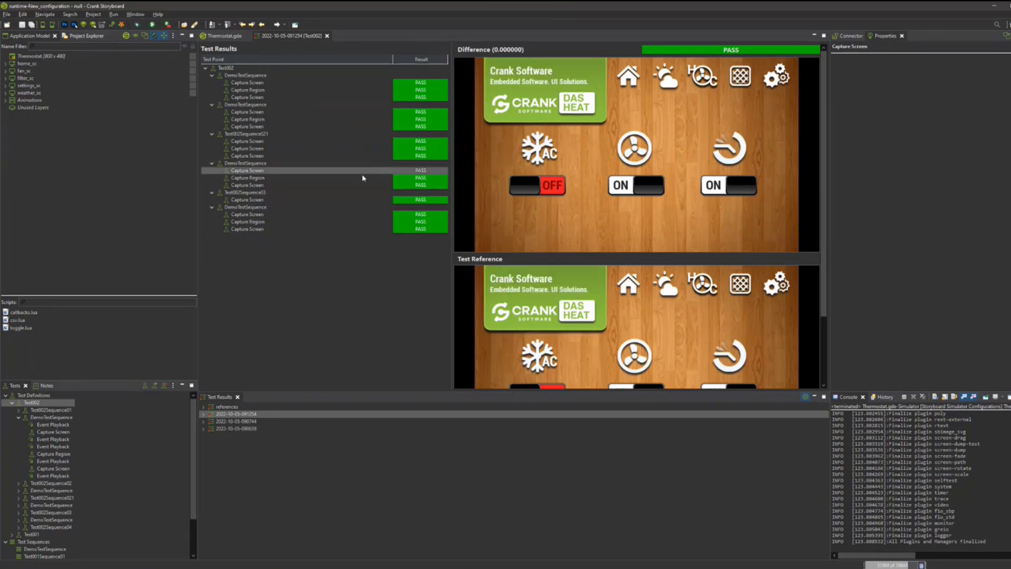
click(363, 178)
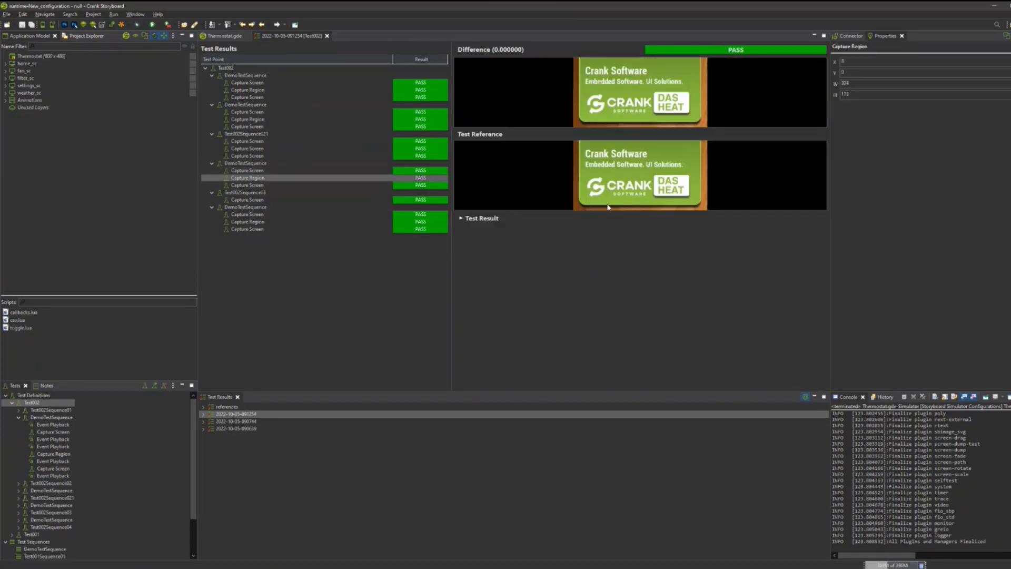
click(311, 171)
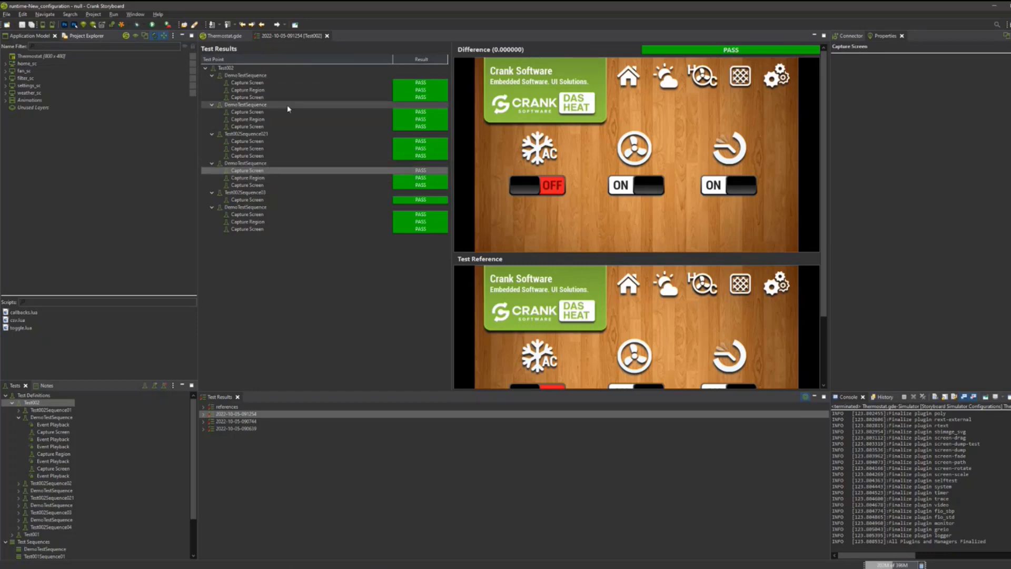
click(287, 207)
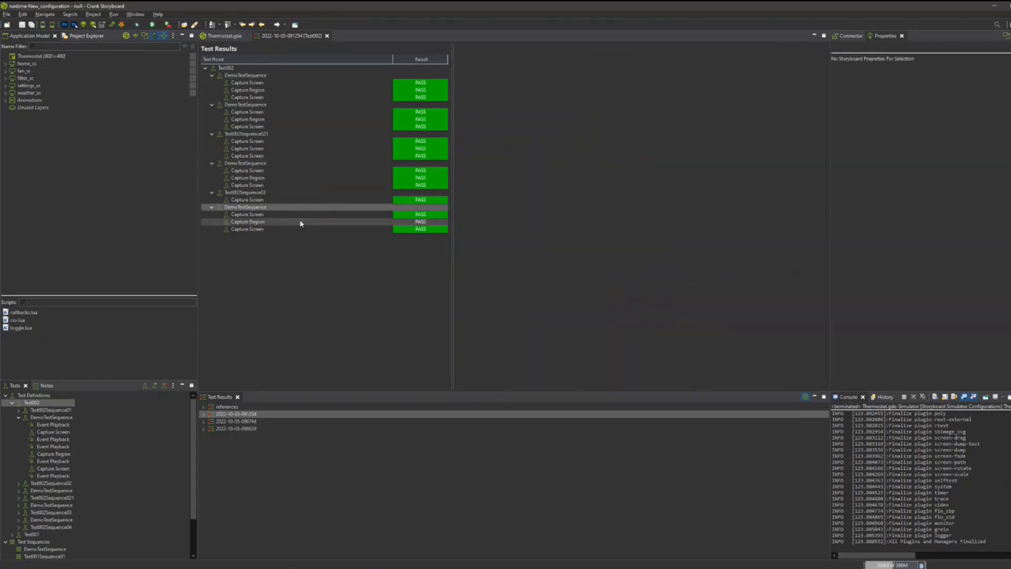
click(418, 214)
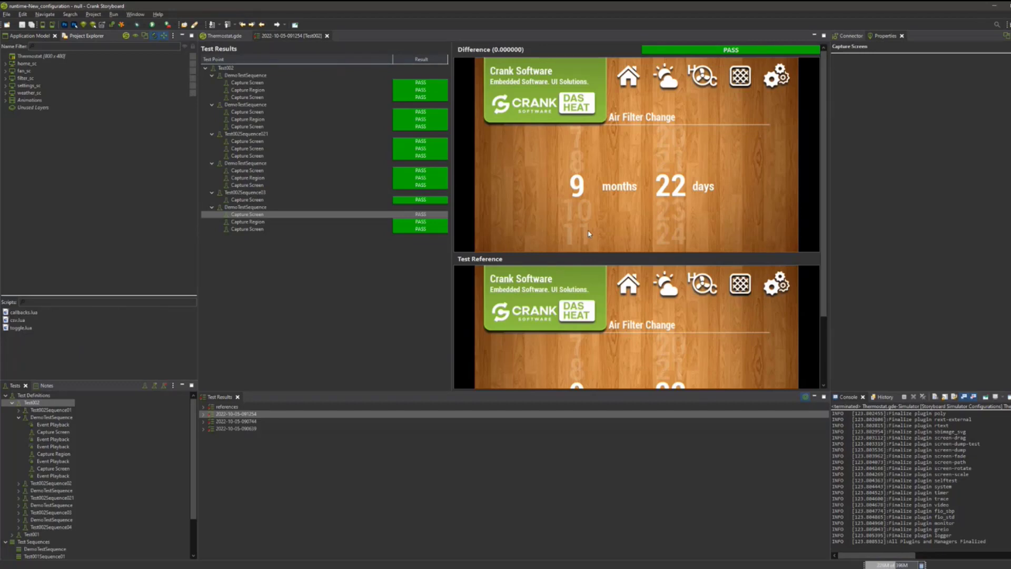
scroll(588, 234, down, 2)
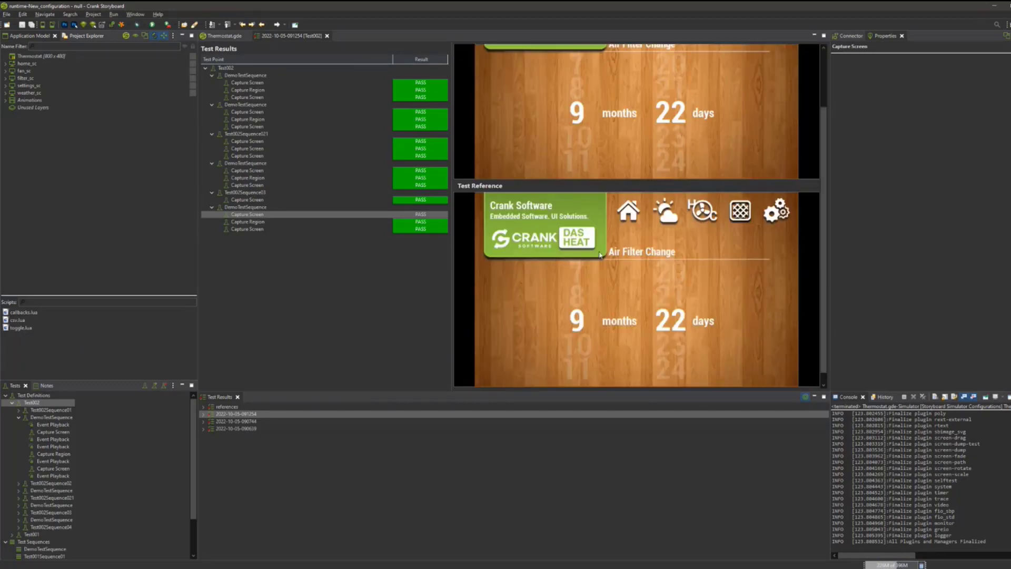
scroll(733, 266, up, 2)
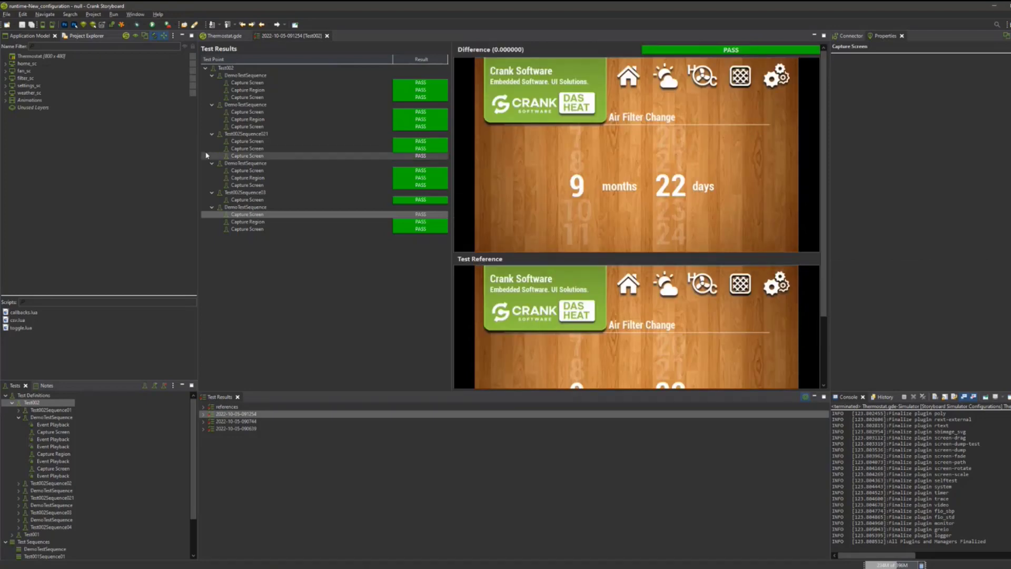
Review the region and screen captures of the first DemoTestSequence run, and return to the Thermostat design.
click(262, 83)
click(265, 90)
click(266, 75)
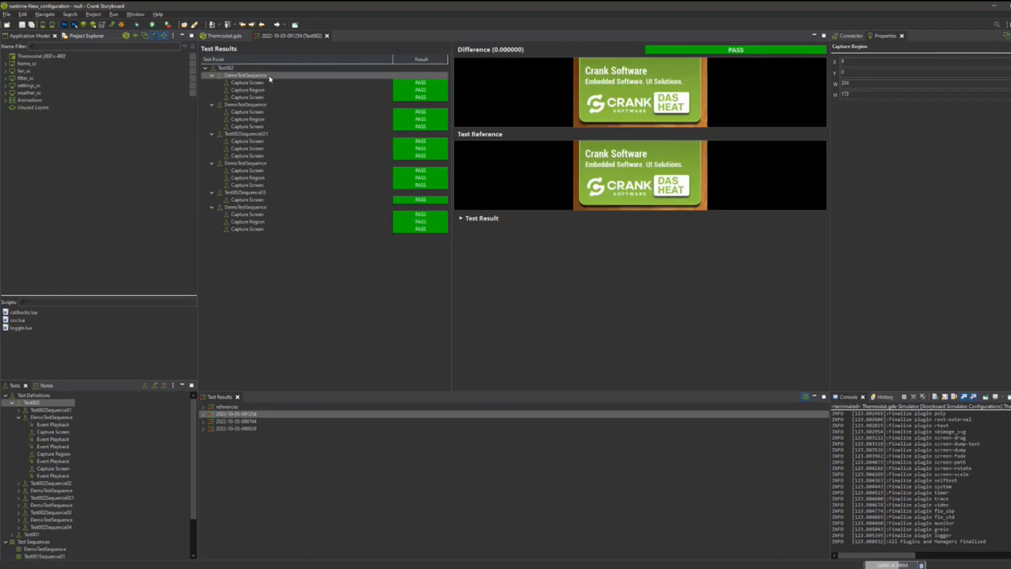
click(282, 90)
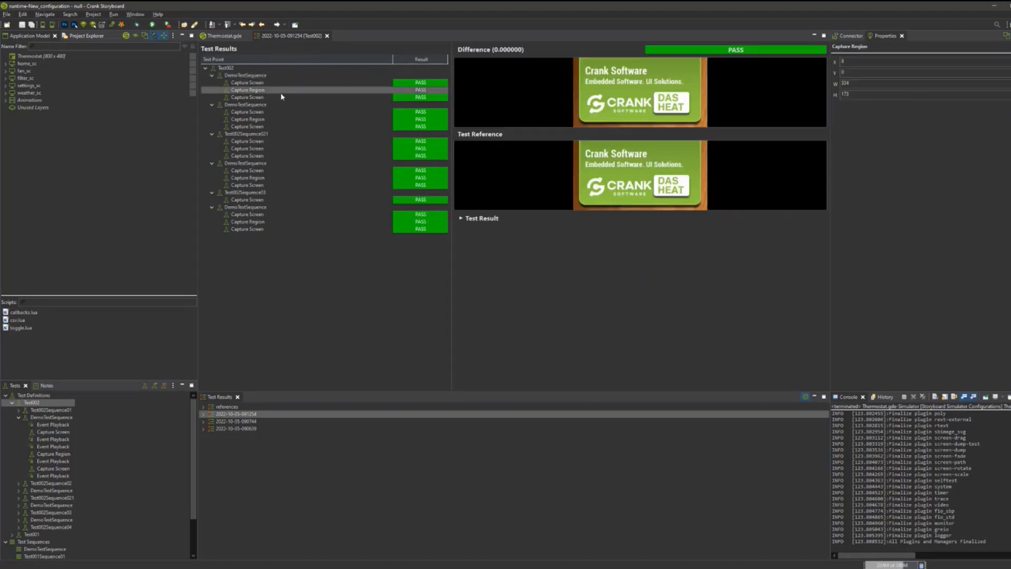
click(285, 97)
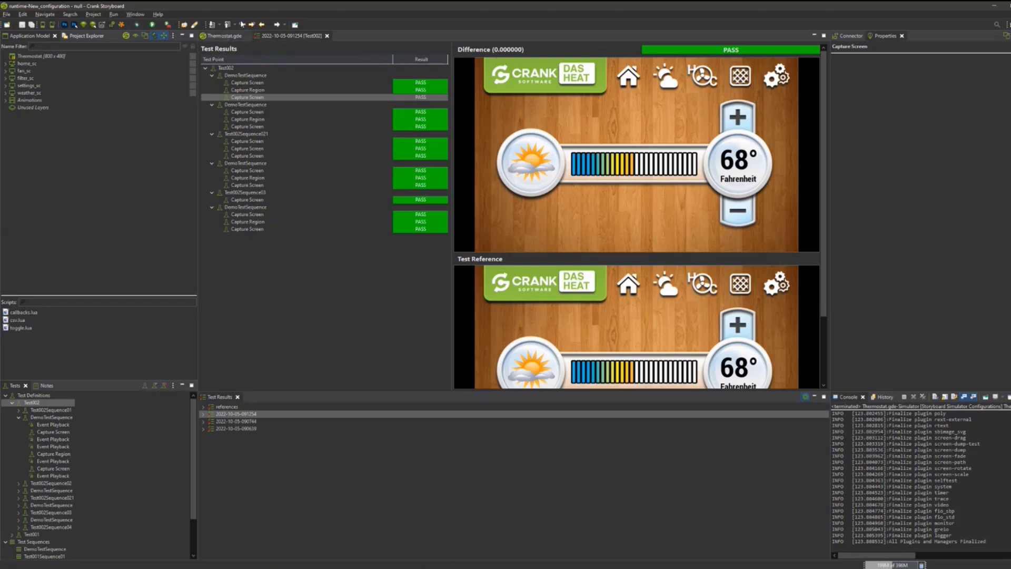
click(224, 35)
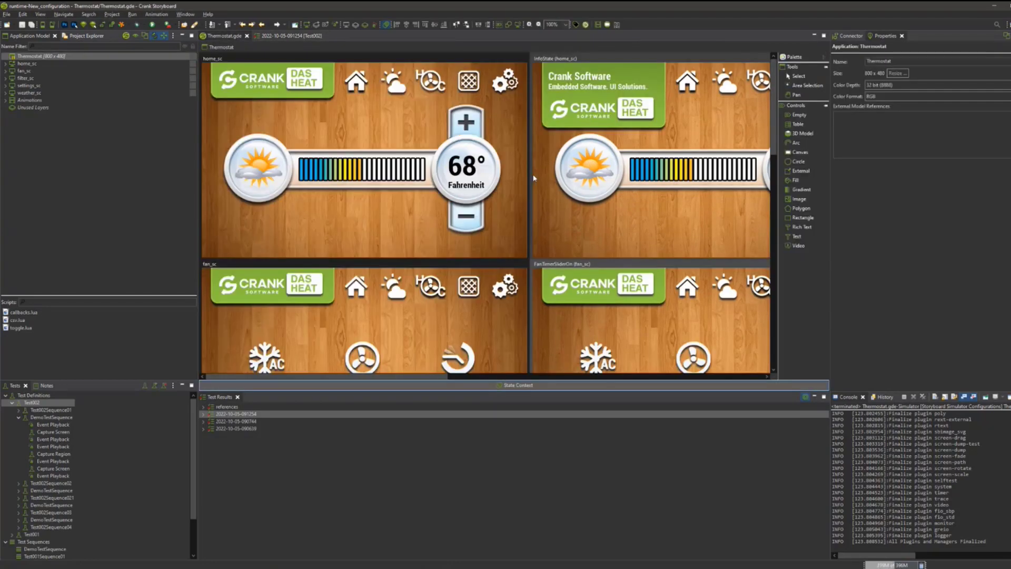
click(271, 173)
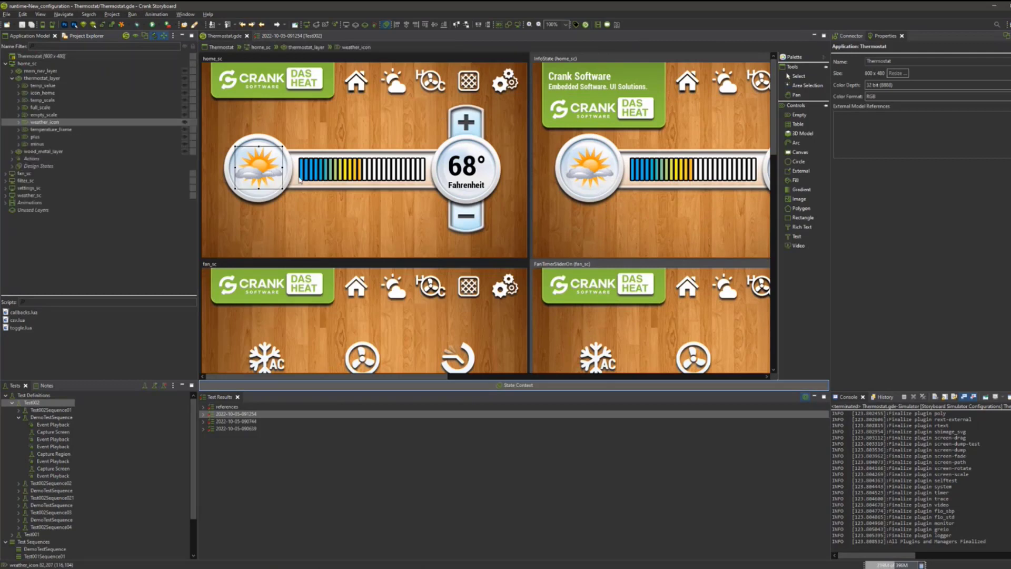
click(1009, 139)
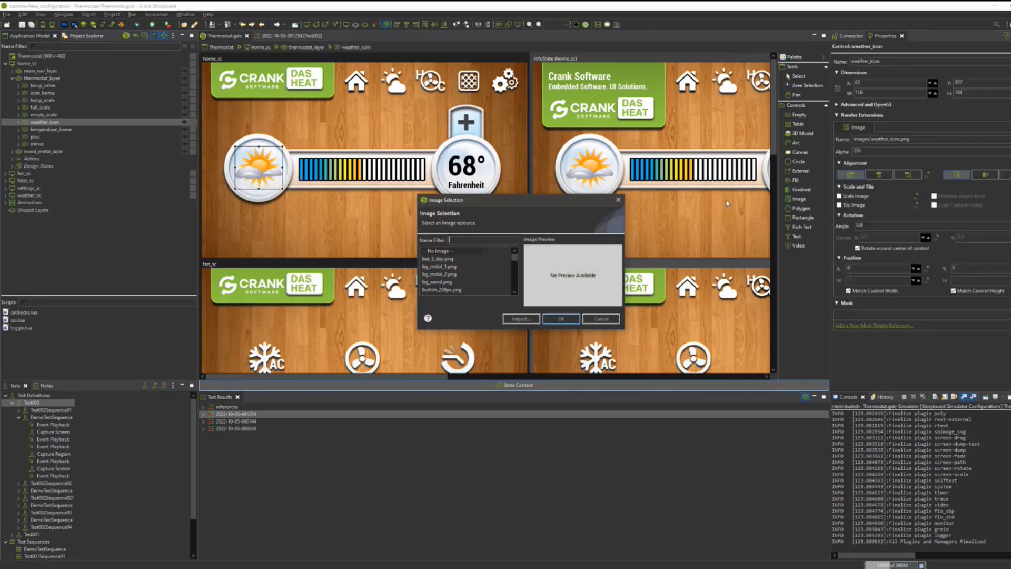
click(498, 240)
text(icon)
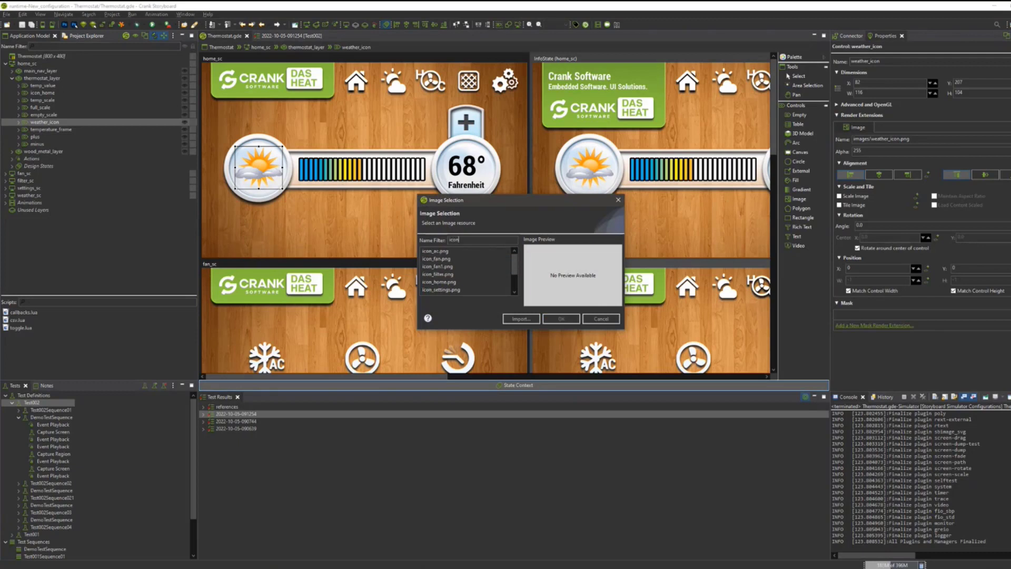
click(436, 258)
click(437, 274)
click(439, 281)
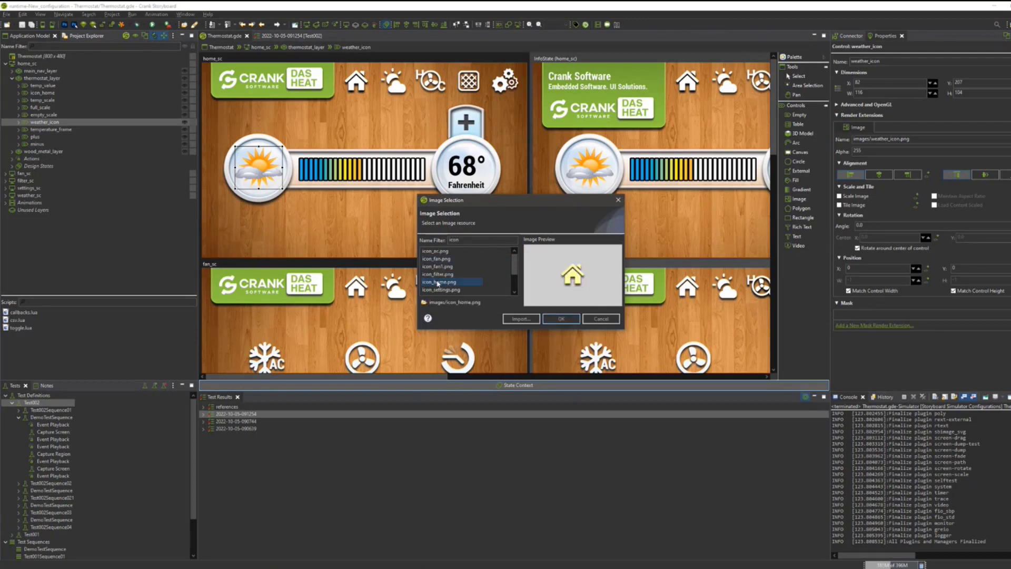
click(440, 289)
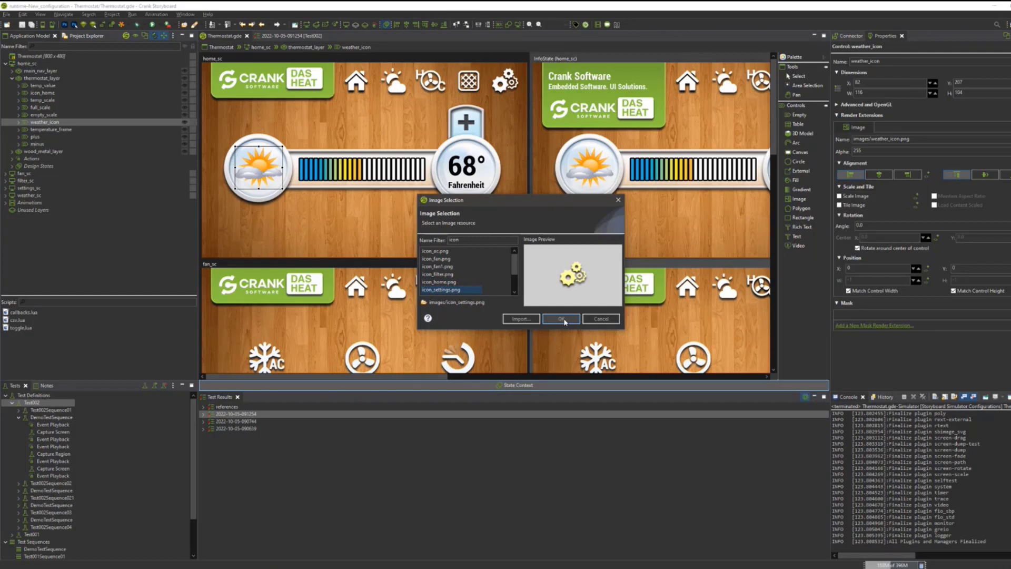
click(601, 319)
Change the upper text of the demo_control banner on the home screen to "Crank AMETEK" and save the Thermostat design.
click(592, 87)
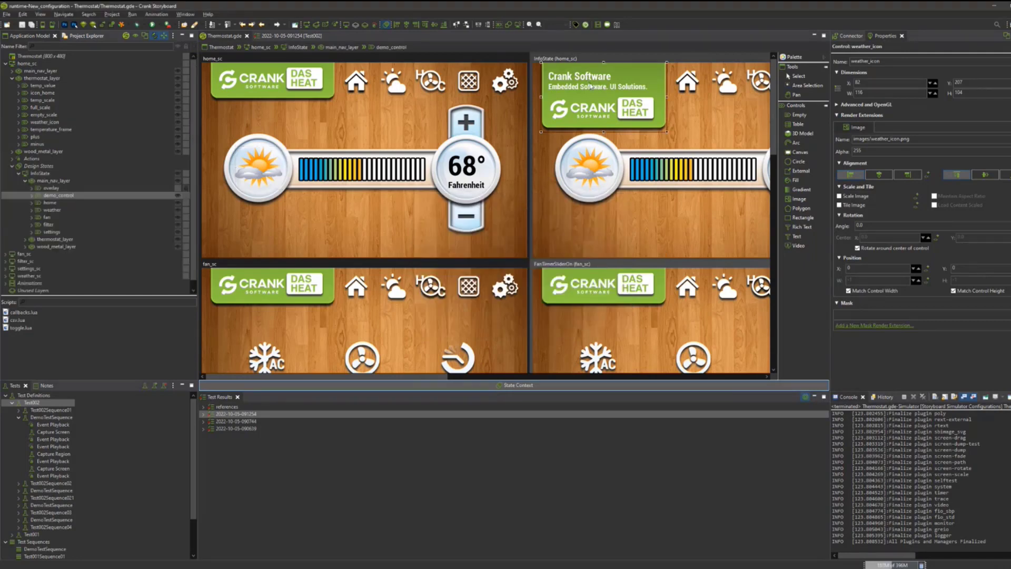
click(527, 385)
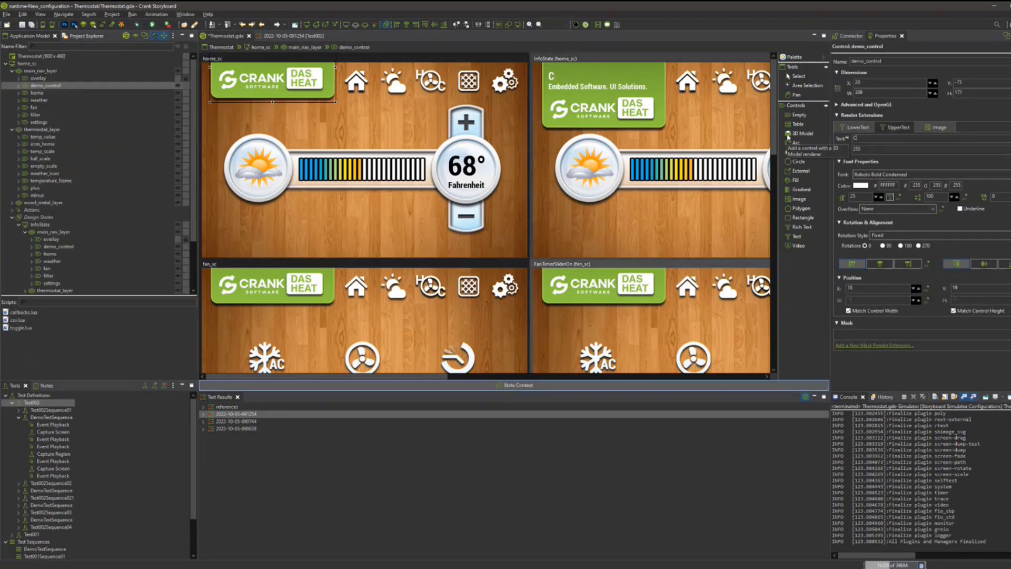
text(rank AMETEK)
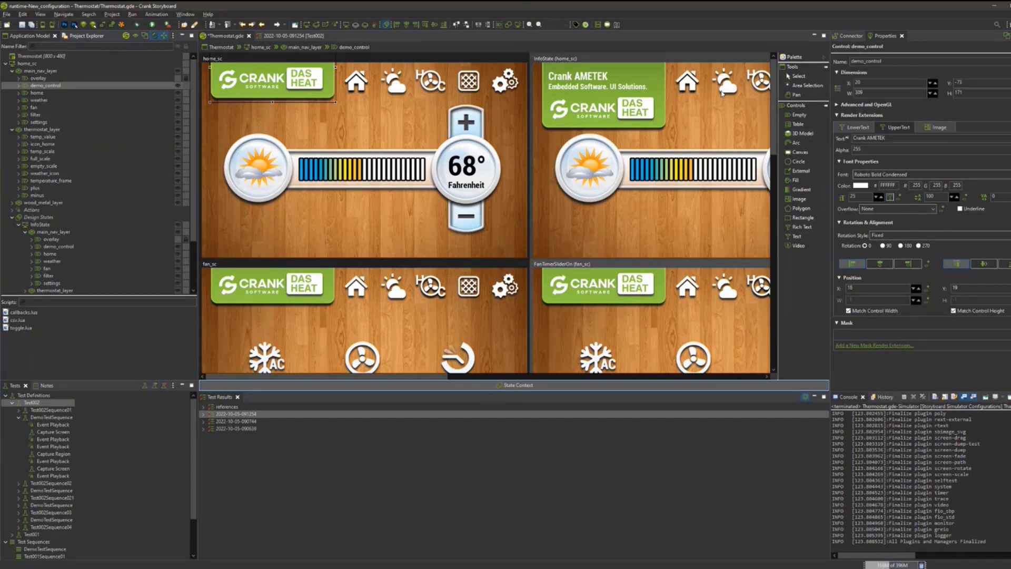
key(ctrl+s)
Run the Test001 test on the changed design and close the Thermostat simulator window.
double_click(27, 403)
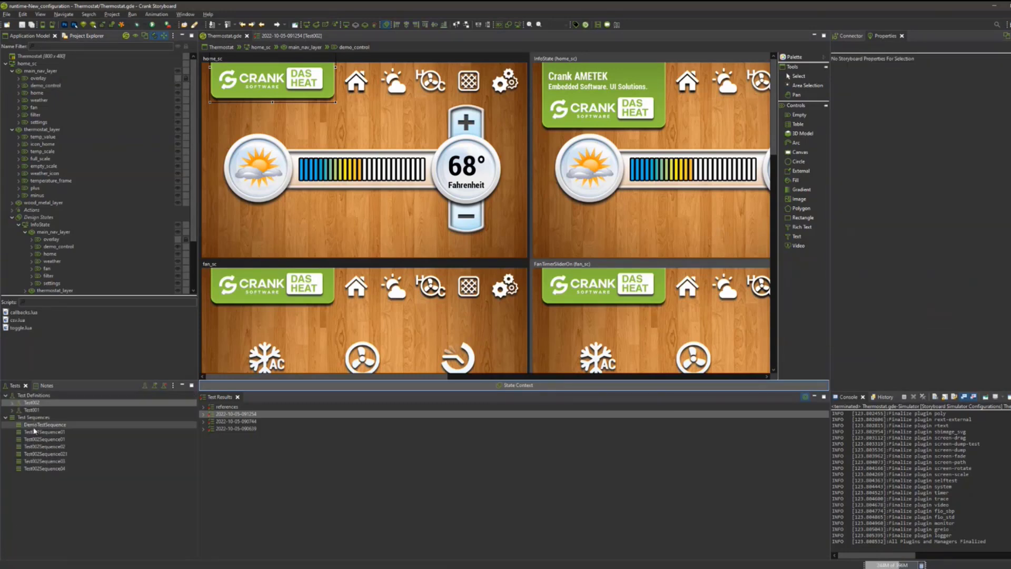
click(34, 409)
click(155, 385)
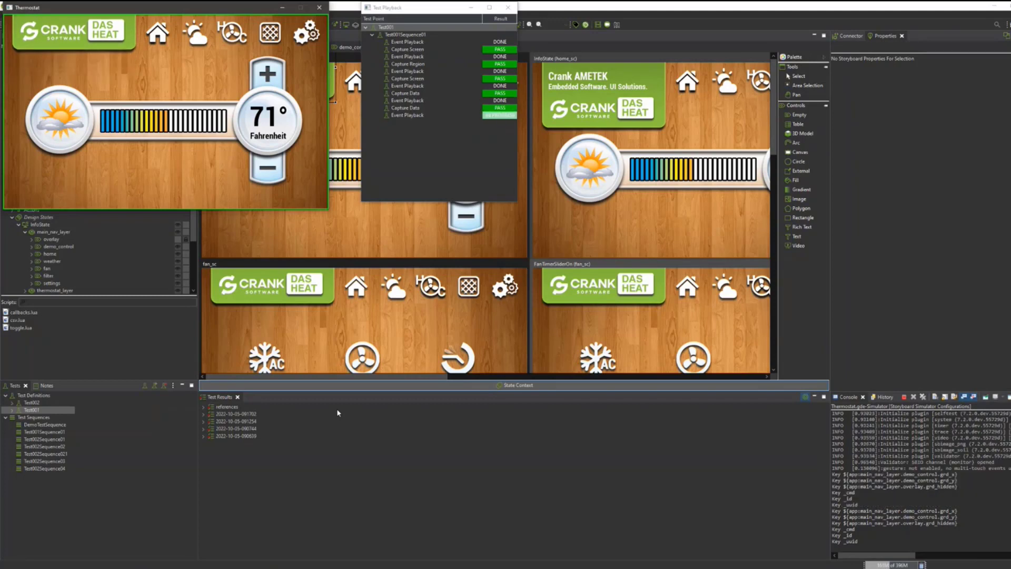
click(320, 8)
click(51, 403)
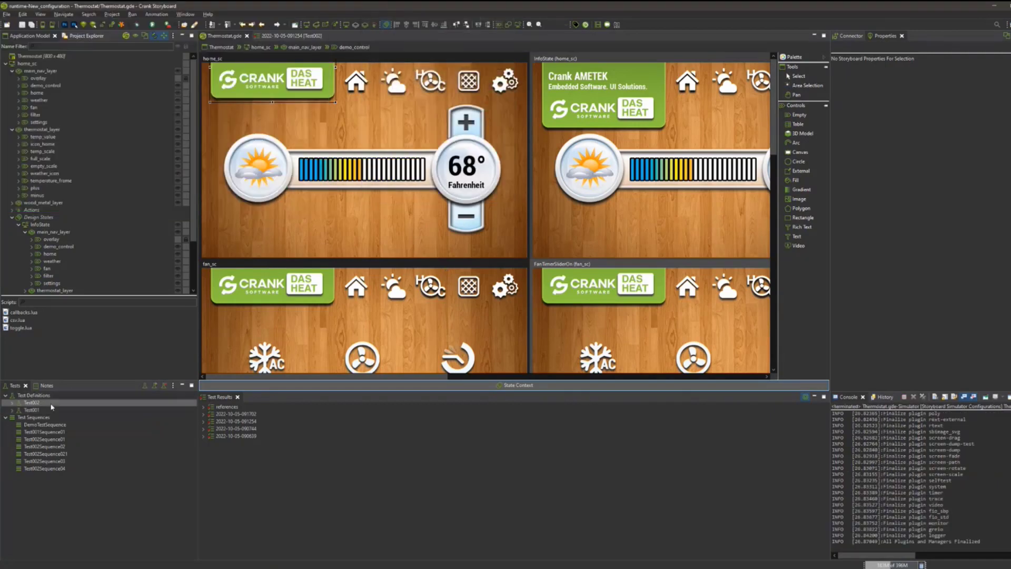
click(155, 386)
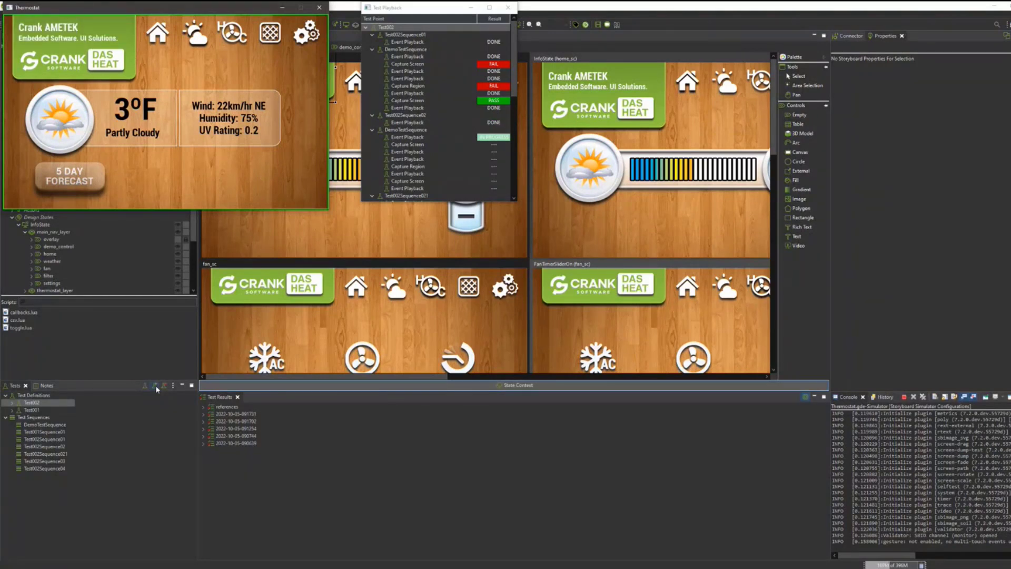
double_click(240, 415)
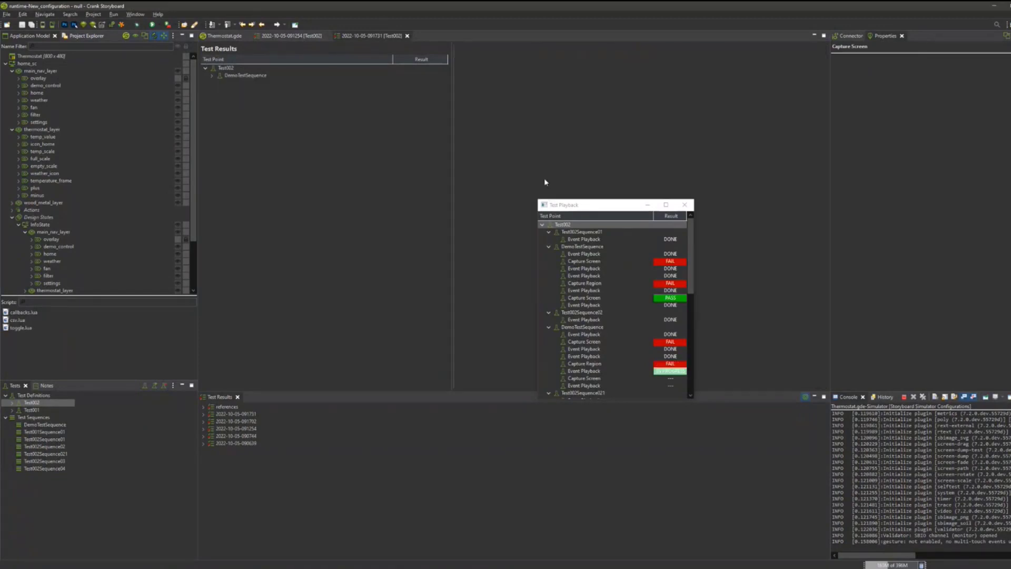
click(407, 35)
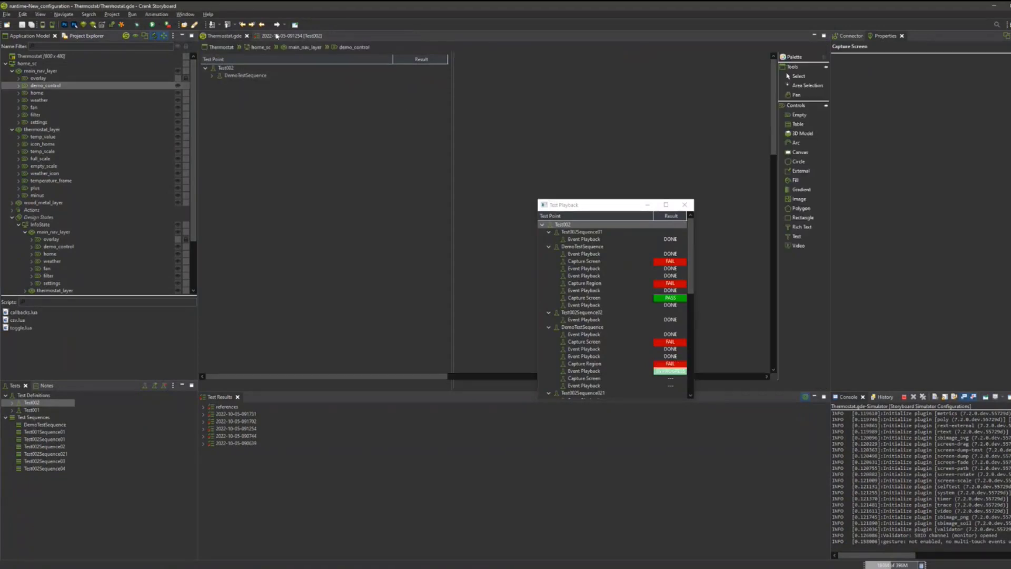
click(327, 36)
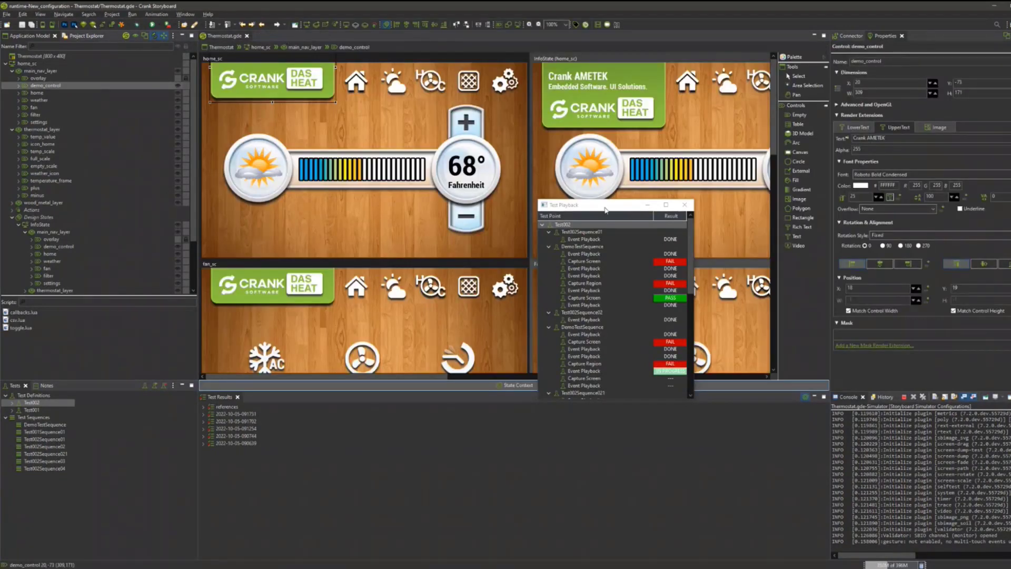
Follow the Test002 playback and examine the results of its test points across all sequences.
drag(604, 210, 538, 165)
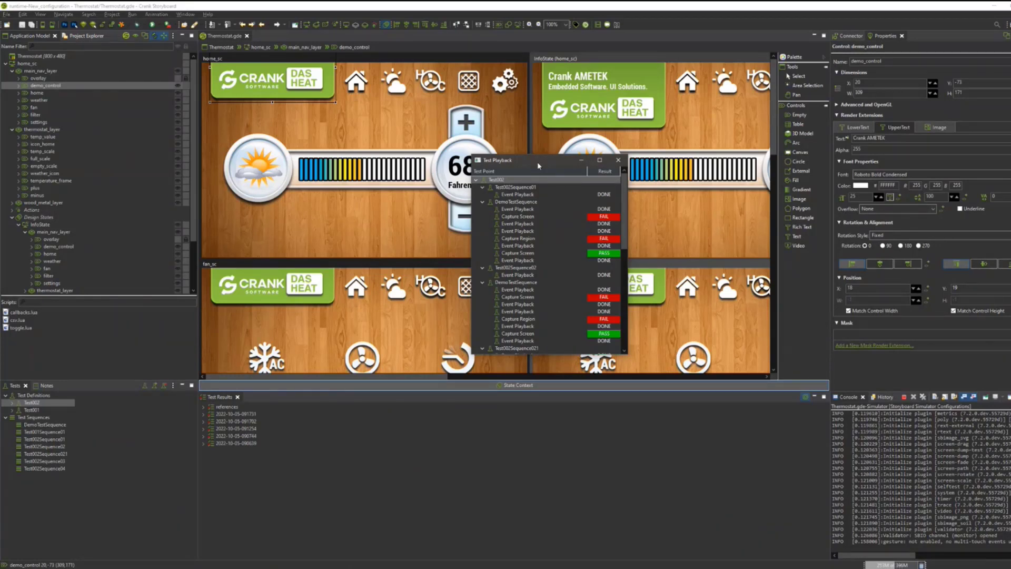
scroll(614, 251, down, 11)
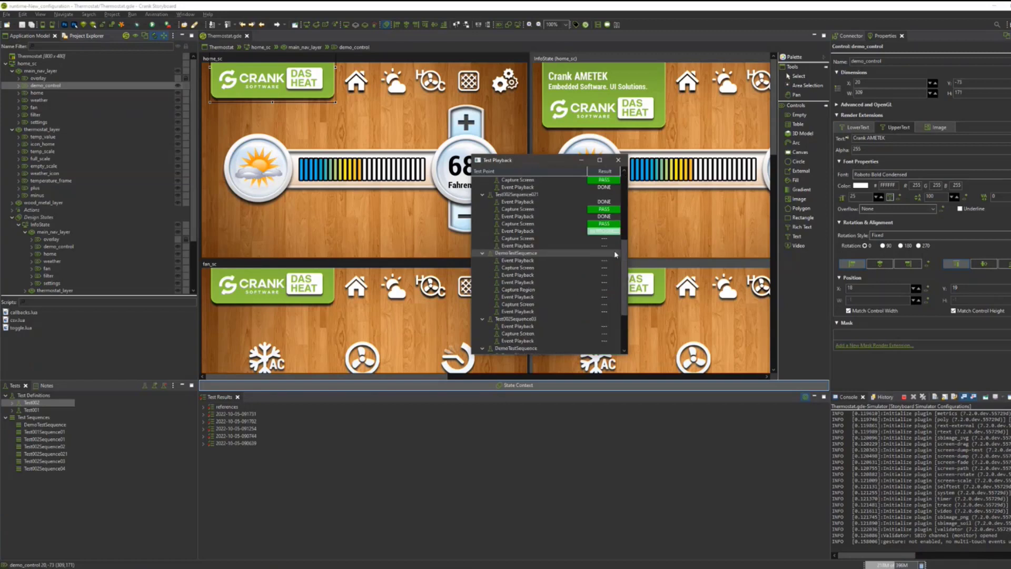
scroll(540, 321, up, 7)
scroll(548, 336, up, 3)
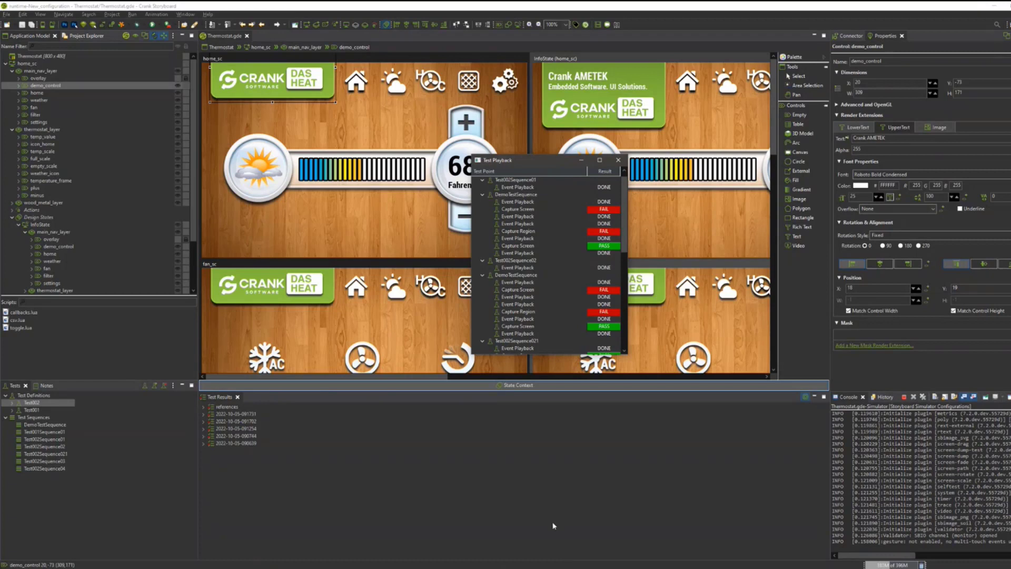
scroll(622, 272, up, 1)
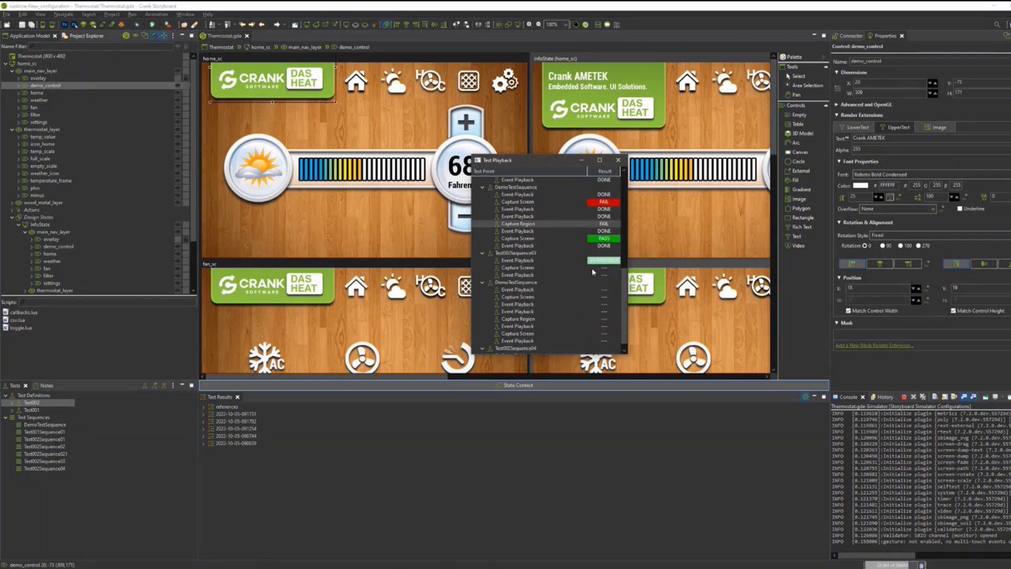
scroll(593, 272, down, 1)
scroll(589, 263, up, 5)
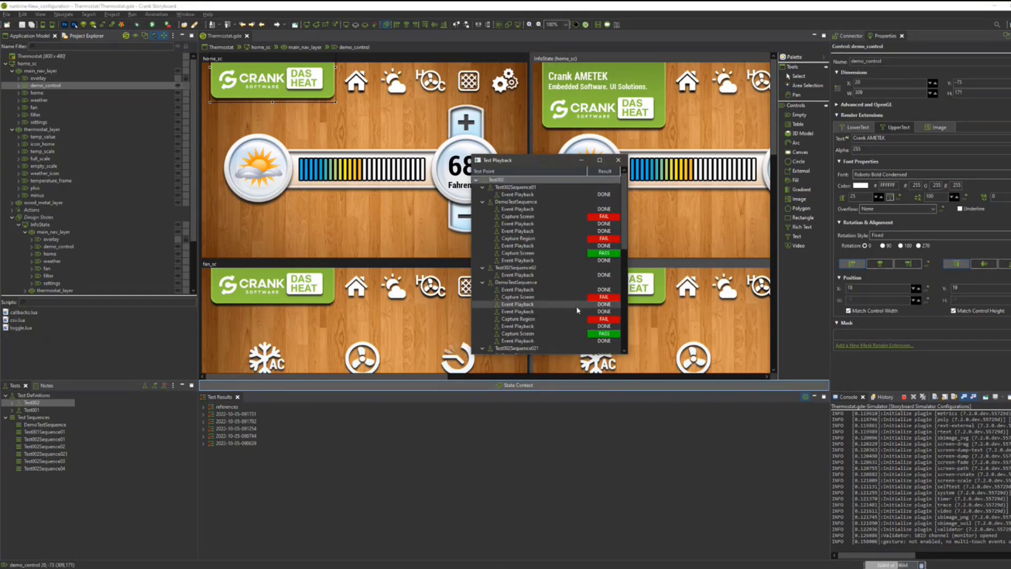
scroll(576, 307, down, 9)
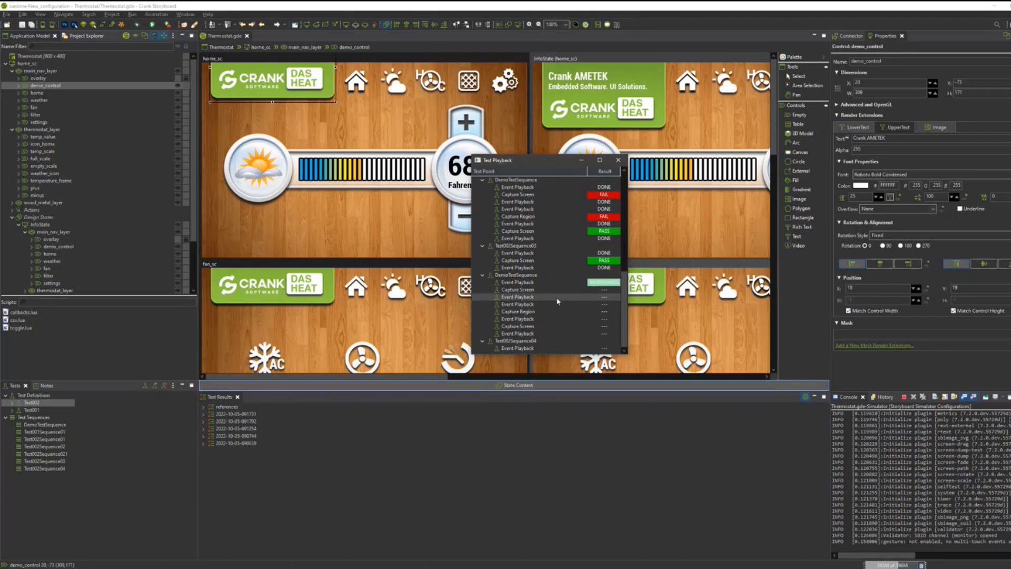
scroll(568, 263, up, 4)
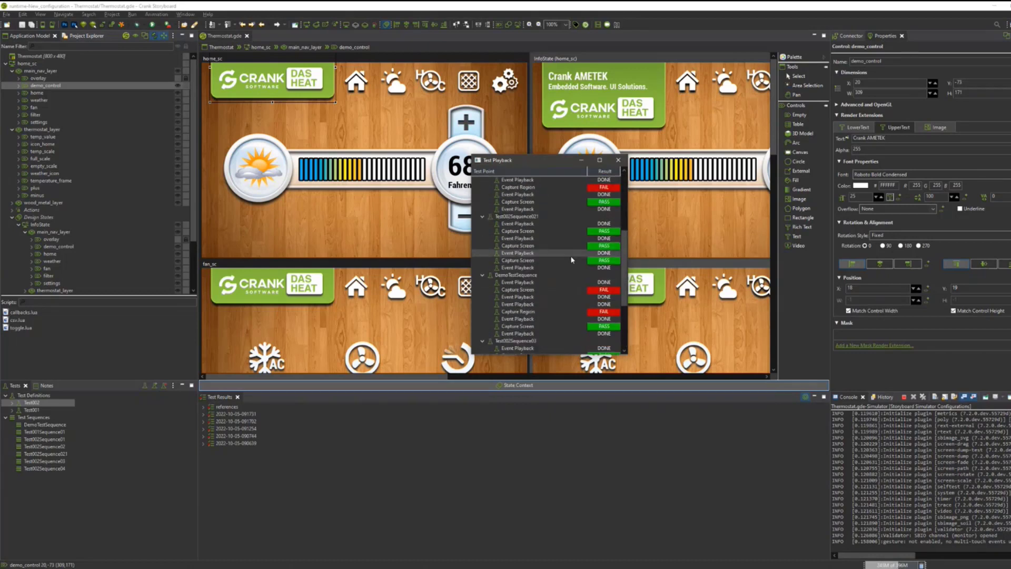
scroll(571, 260, down, 4)
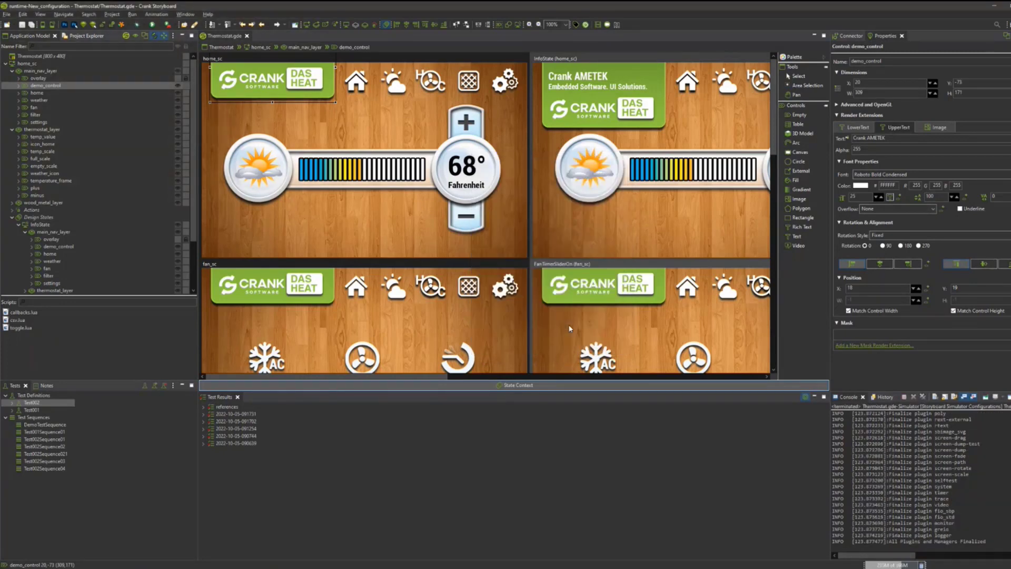
double_click(218, 414)
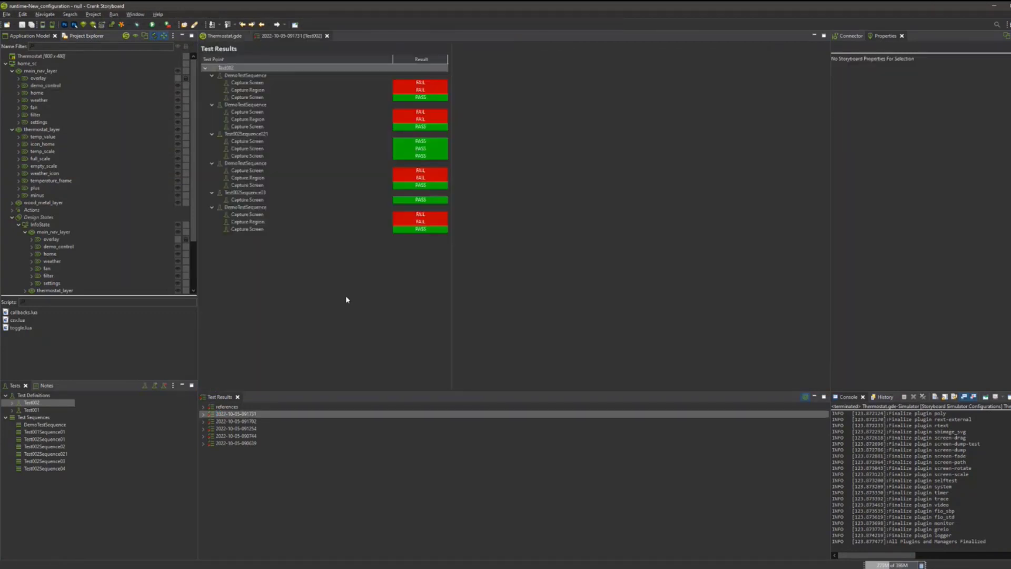
right_click(354, 75)
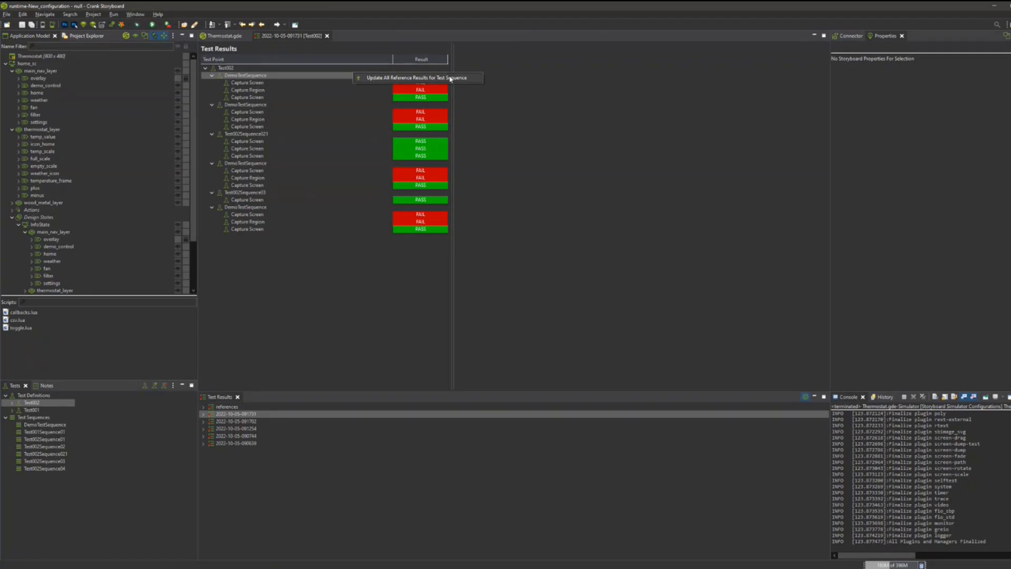
click(361, 69)
right_click(361, 68)
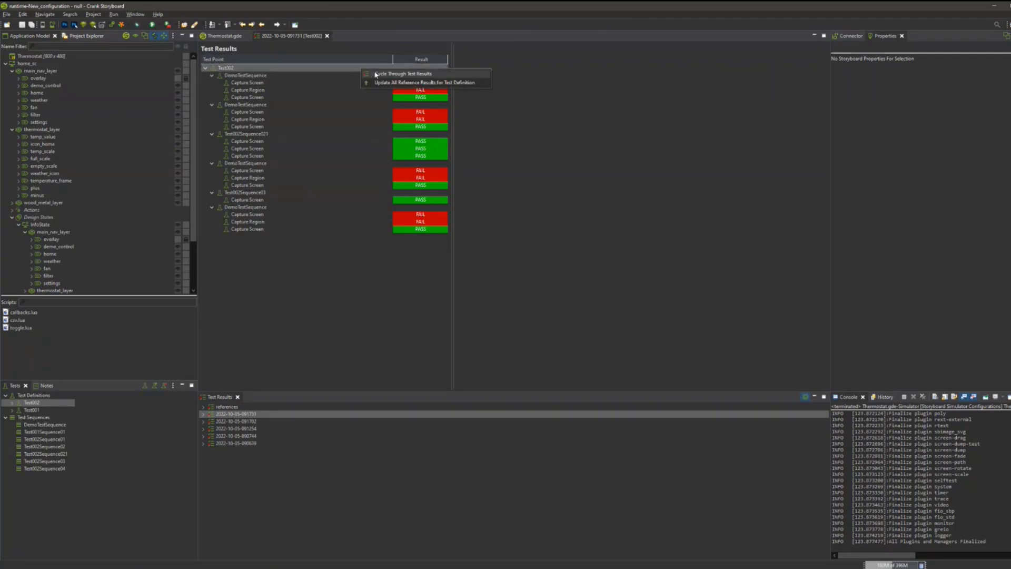
click(447, 74)
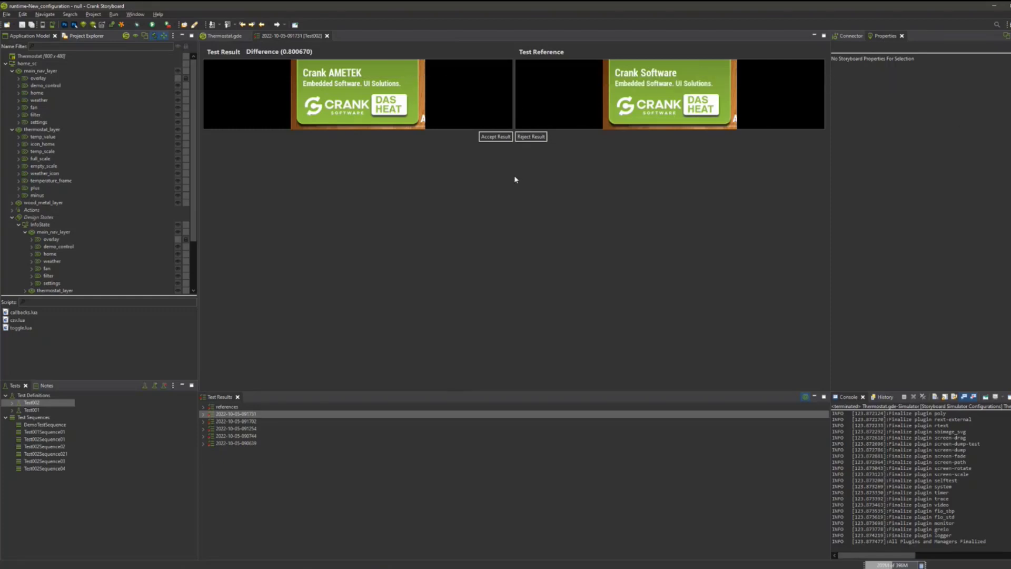
Accept each DemoTestSequence screen and region capture that differs from its reference by the Crank AMETEK text.
click(495, 137)
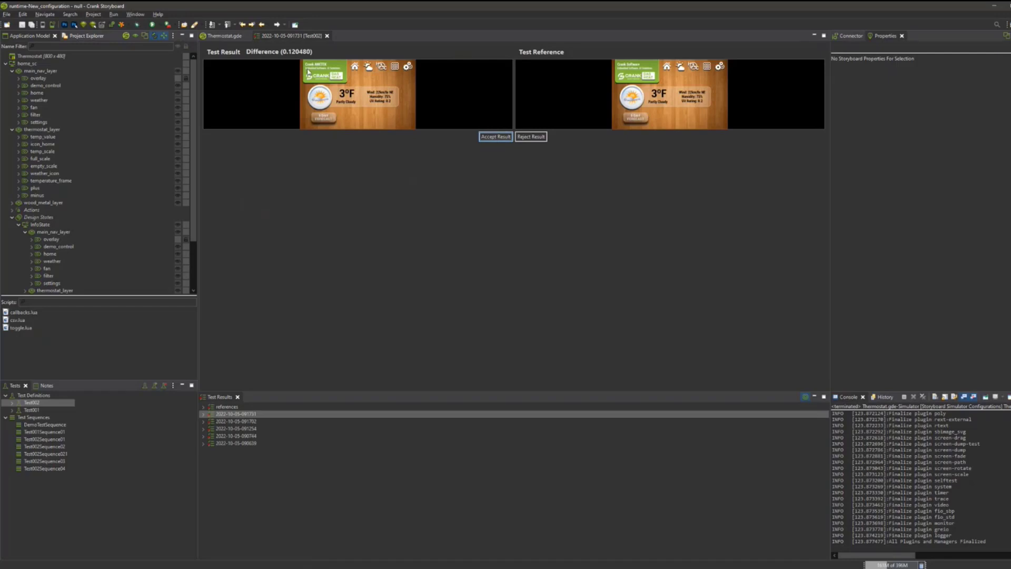
click(503, 137)
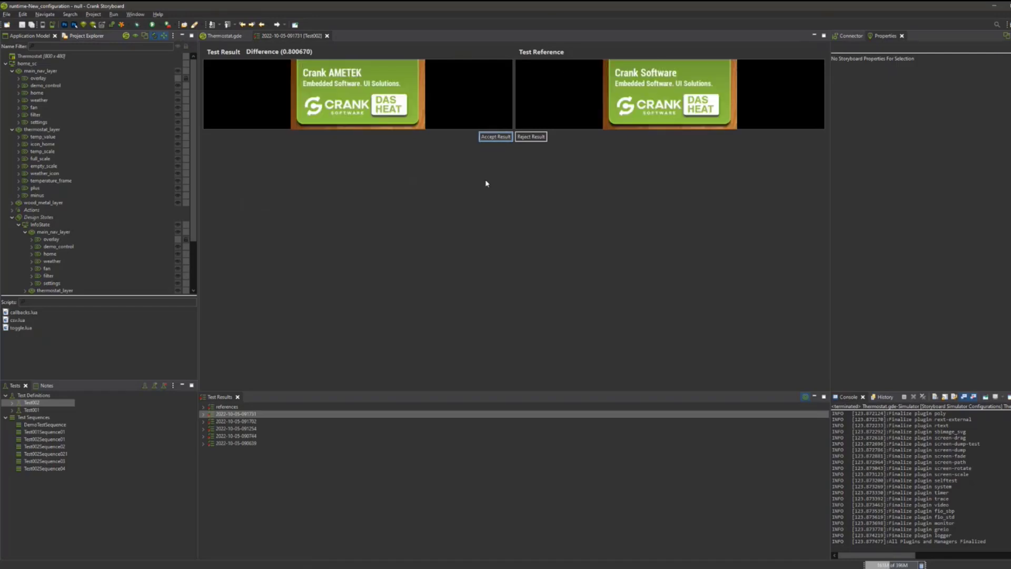
click(495, 138)
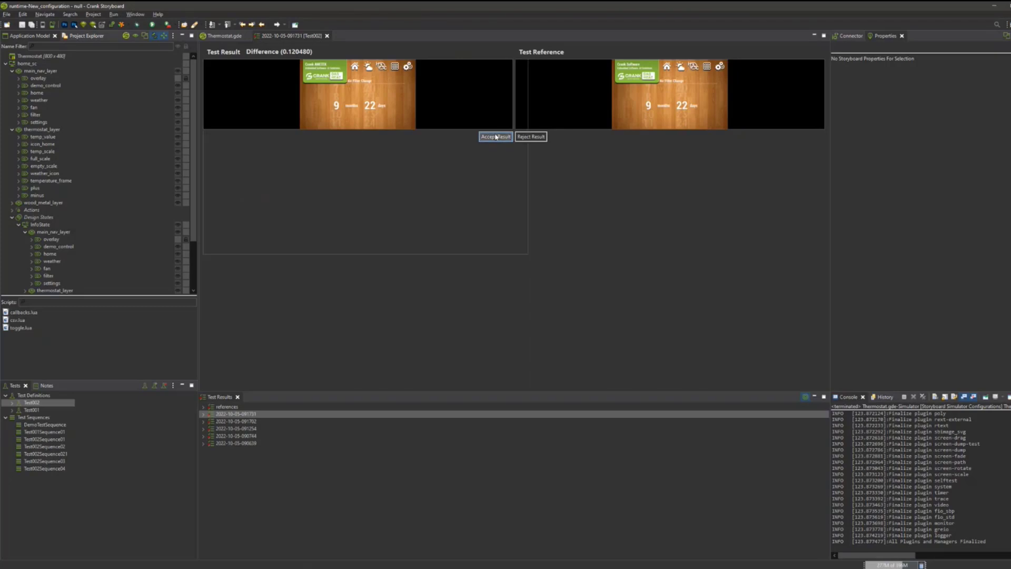
click(496, 137)
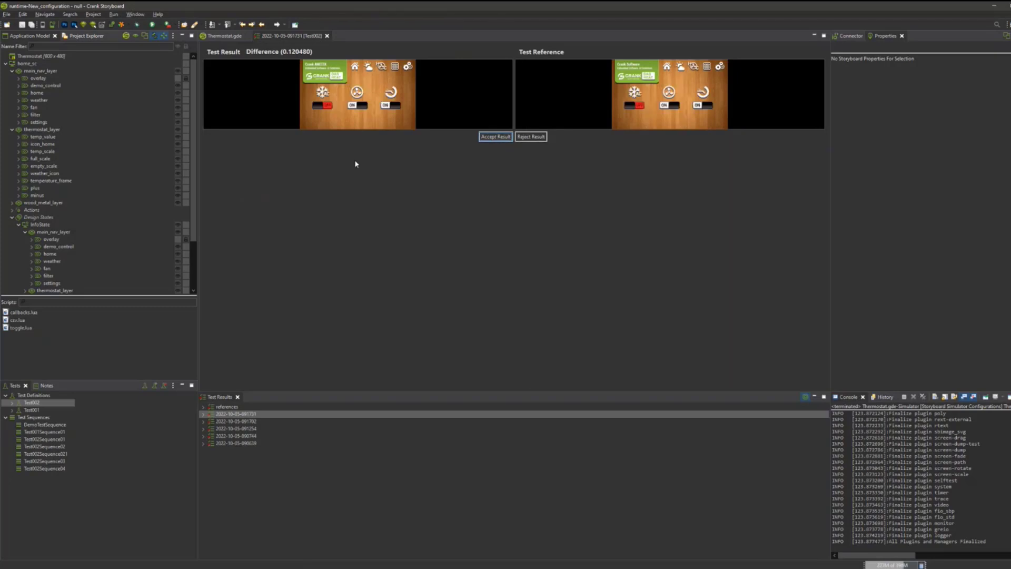
click(493, 138)
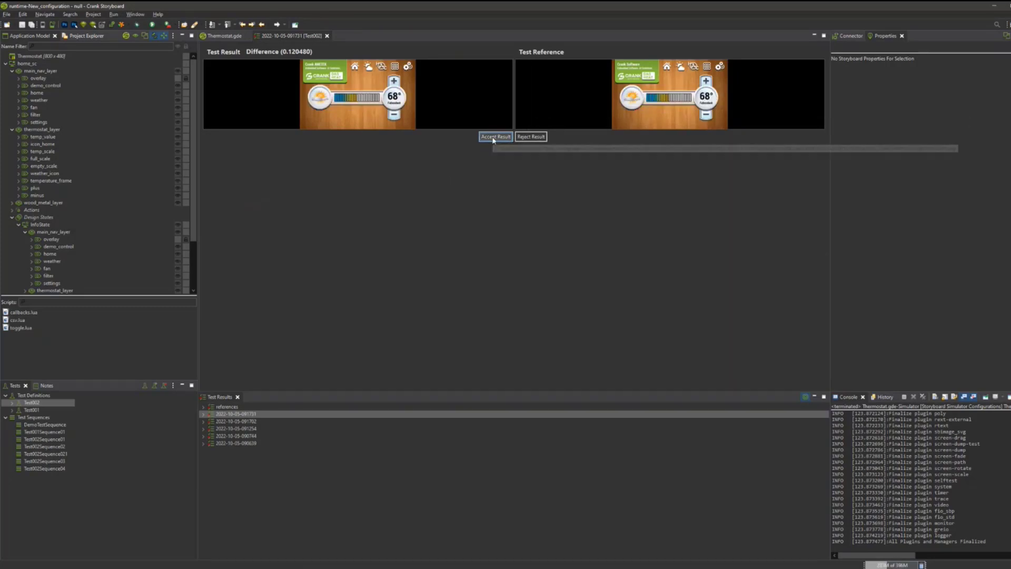
click(493, 138)
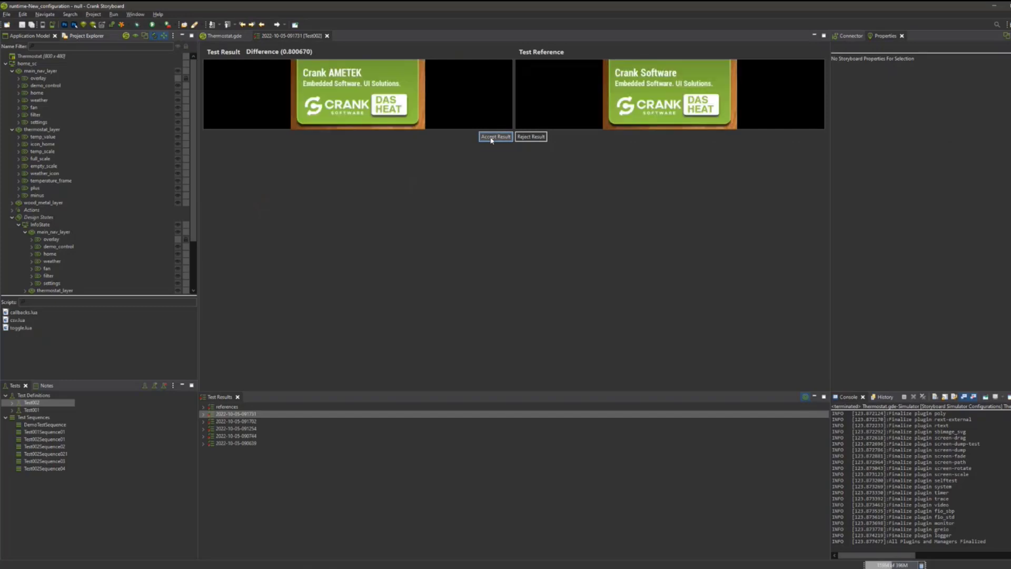
click(494, 138)
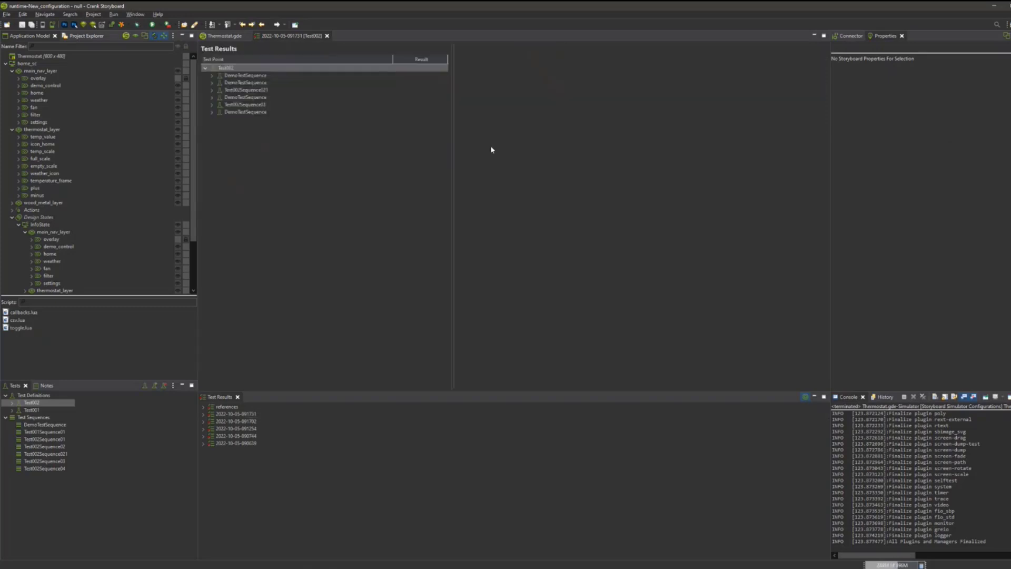
click(212, 75)
click(211, 105)
click(212, 134)
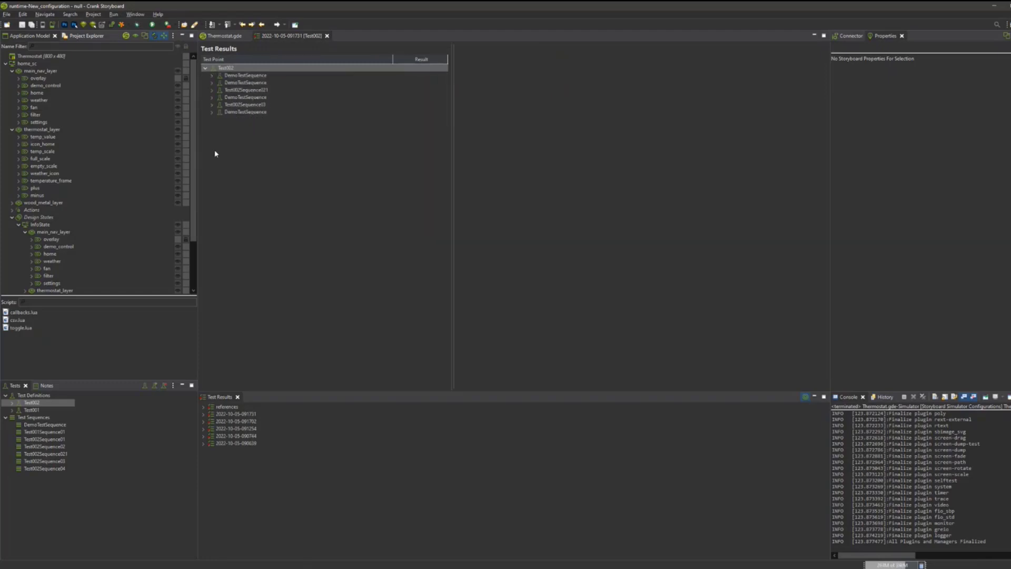
click(212, 112)
click(212, 105)
click(211, 97)
click(212, 90)
click(212, 83)
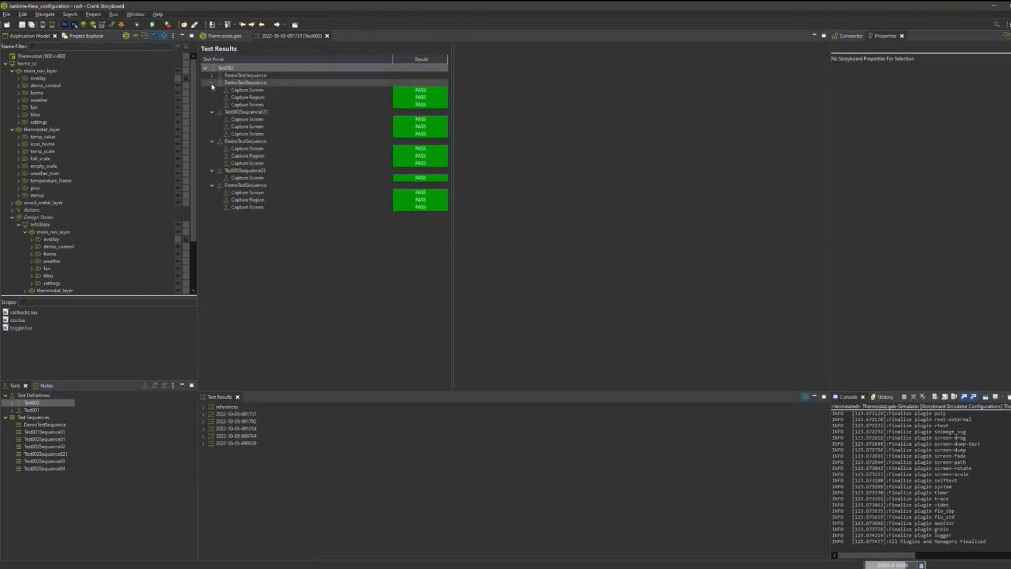
click(212, 75)
Examine the screen and region captures of the first two DemoTestSequence entries against their test references.
click(261, 83)
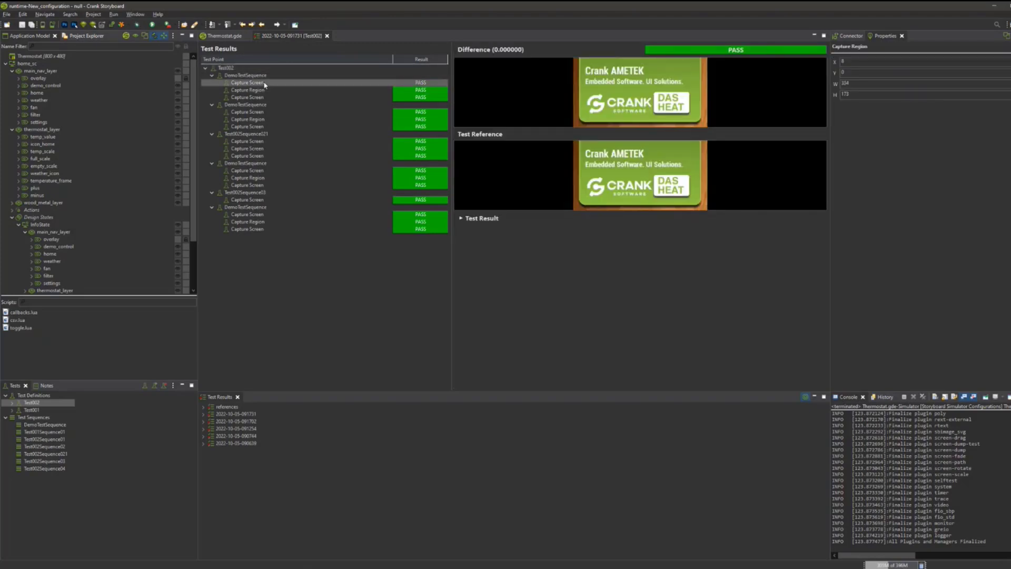
click(266, 92)
click(268, 98)
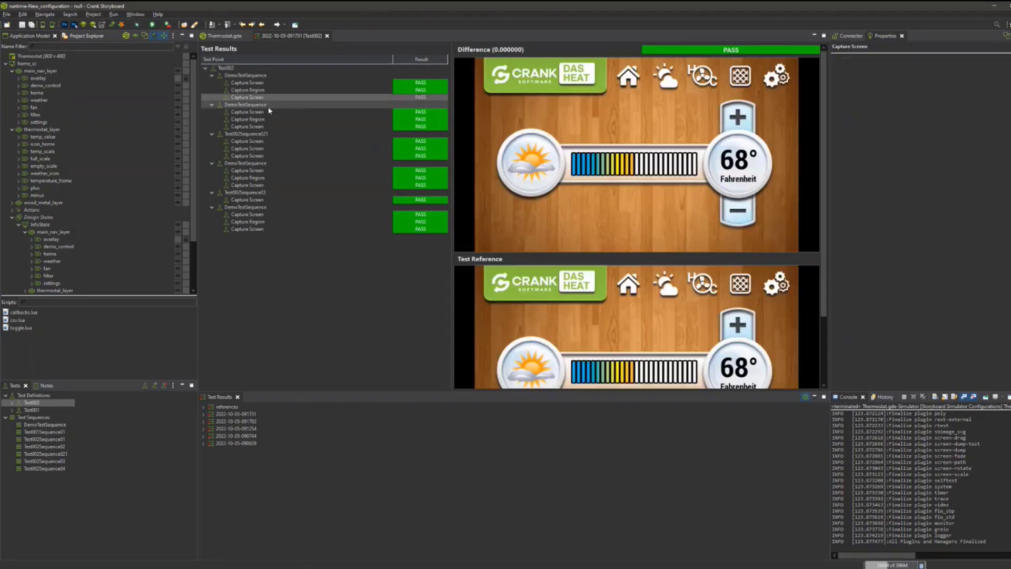
click(268, 112)
click(269, 120)
click(269, 124)
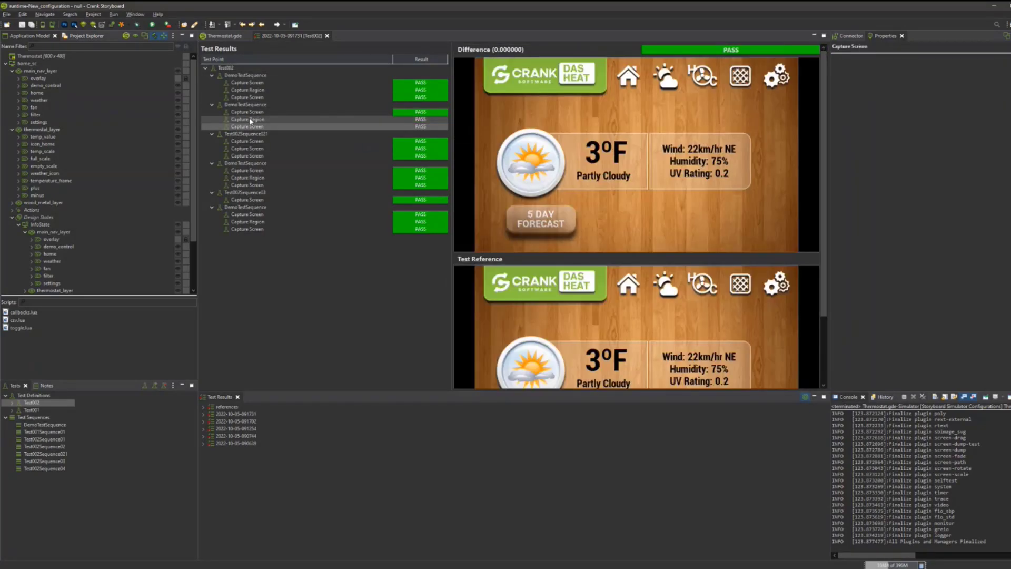
click(263, 98)
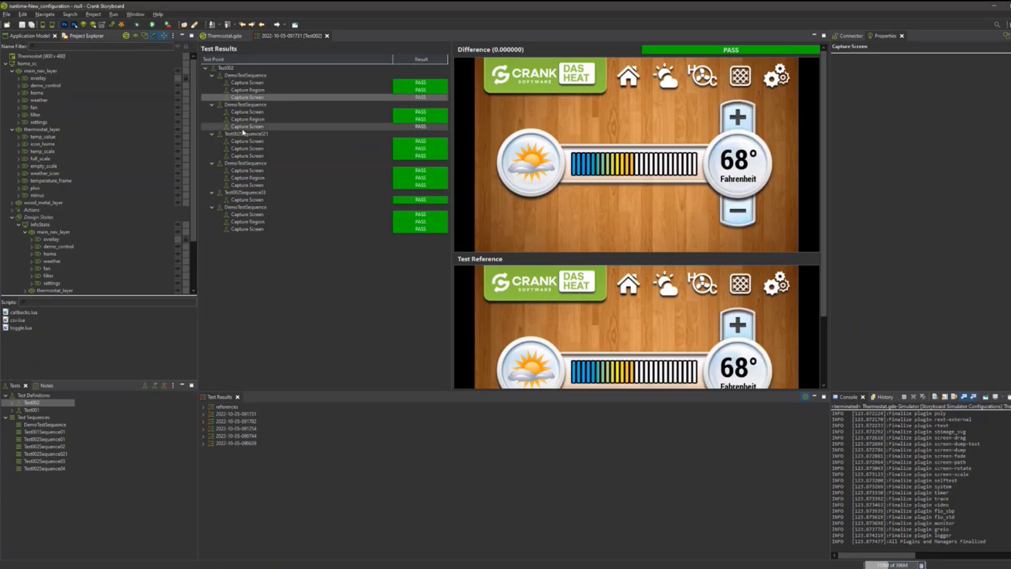
click(234, 90)
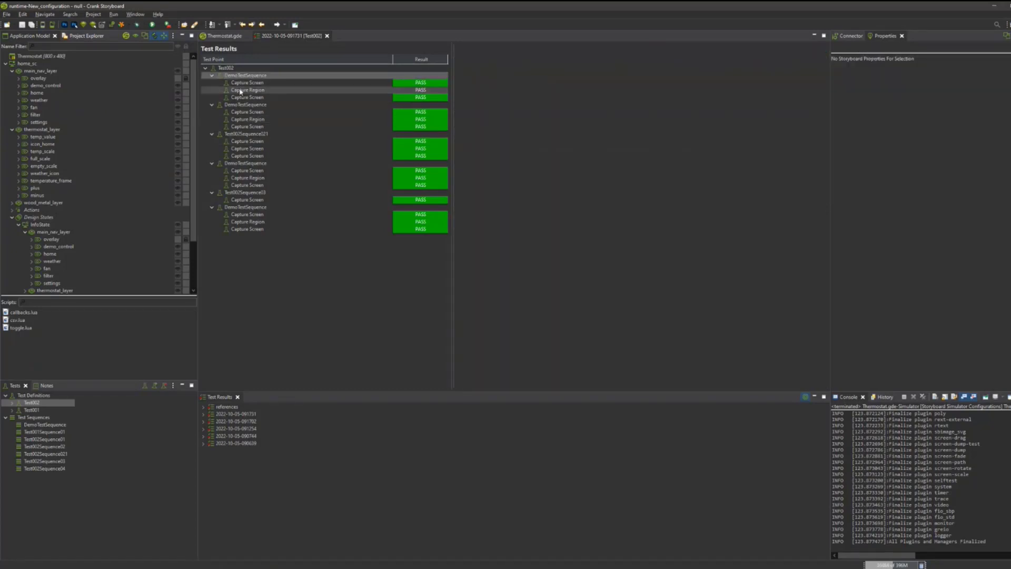
click(242, 84)
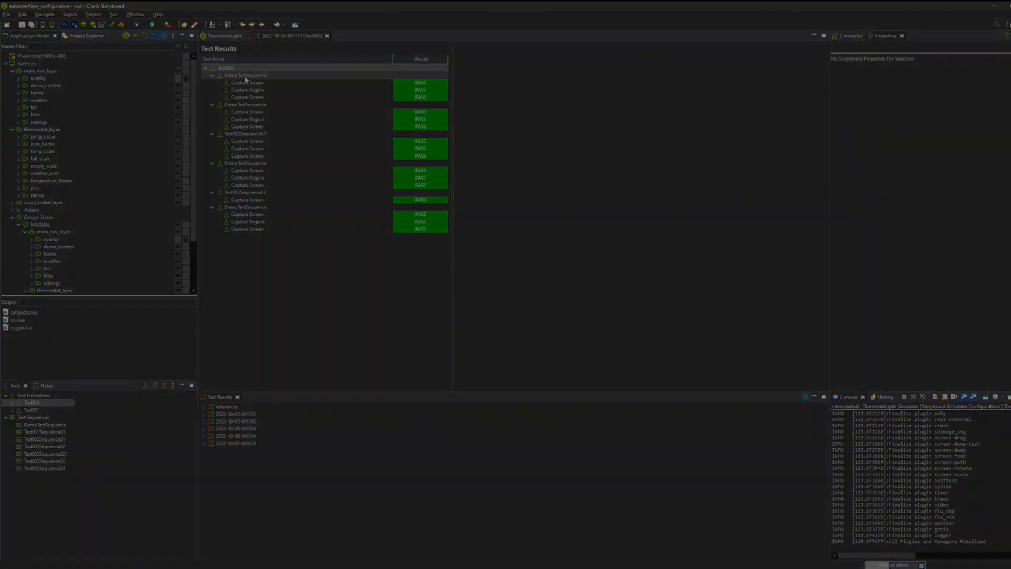